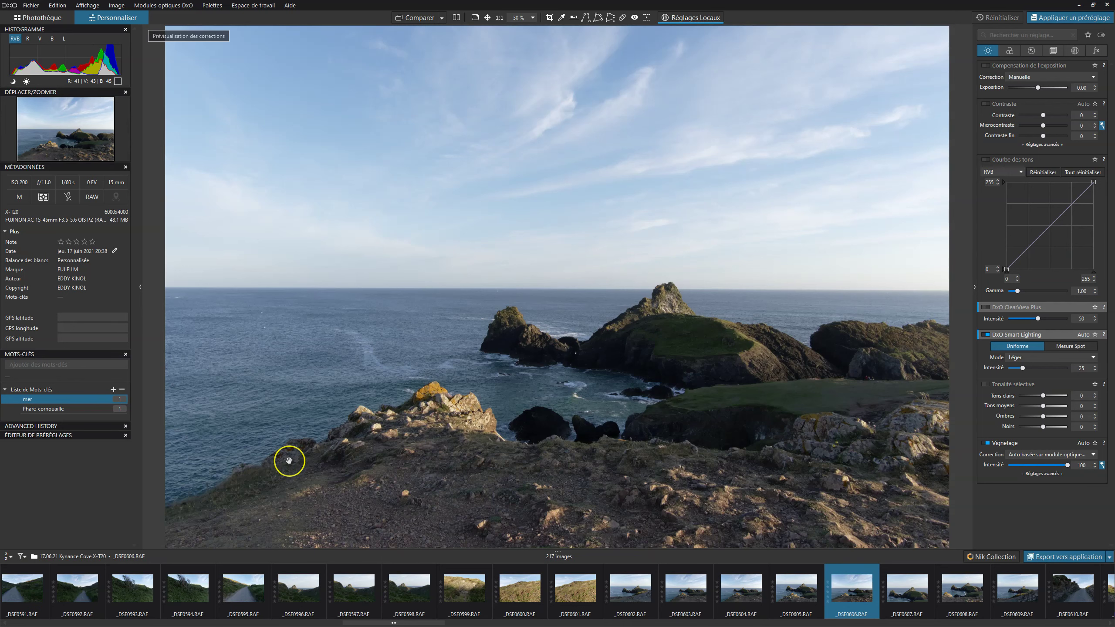
Line up the Horizon tool's guide with the sea line
{"action": "left_click", "coordinate": [296, 457]}
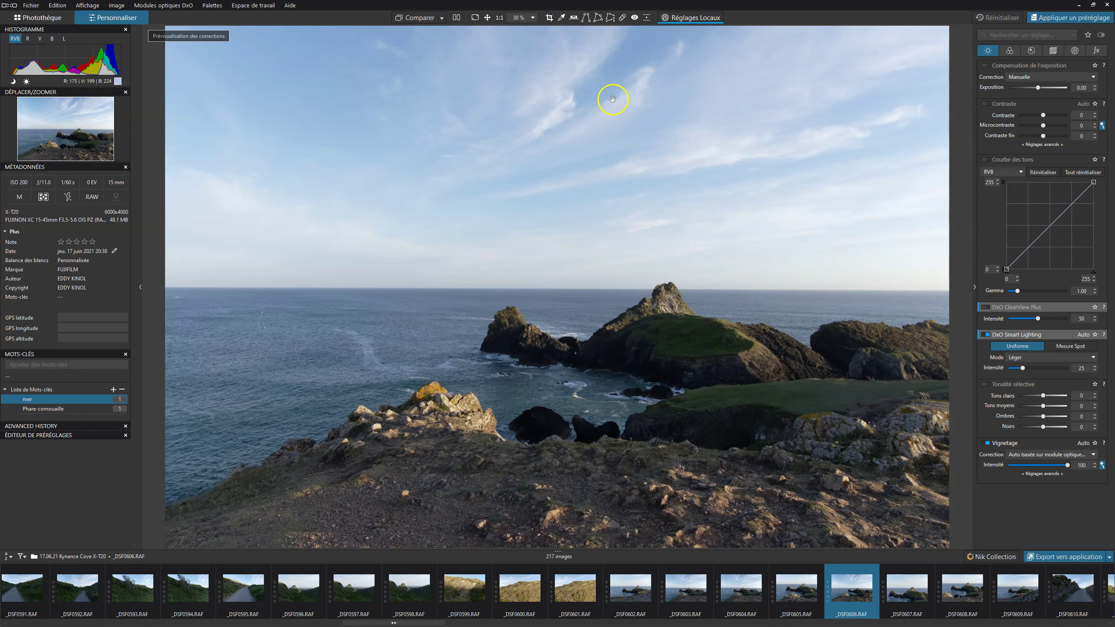
{"action": "left_click", "coordinate": [574, 18]}
{"action": "left_click", "coordinate": [359, 283]}
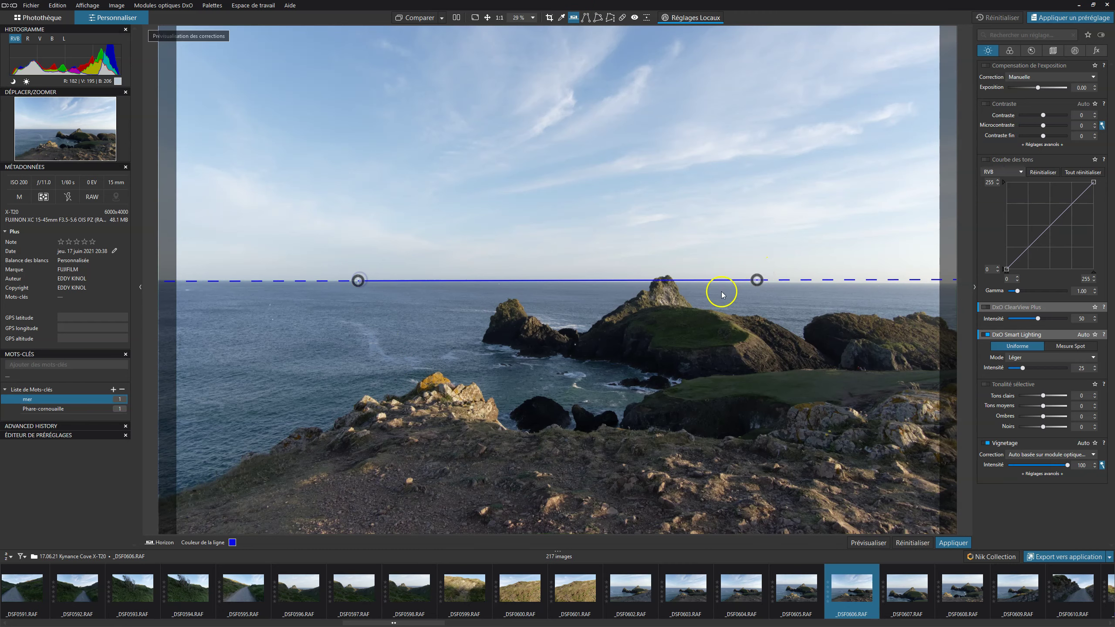
{"action": "scroll", "coordinate": [623, 303], "scroll_direction": "up", "scroll_amount": 3}
{"action": "scroll", "coordinate": [637, 301], "scroll_direction": "down", "scroll_amount": 1}
{"action": "left_click_drag", "start_coordinate": [896, 256], "coordinate": [893, 263]}
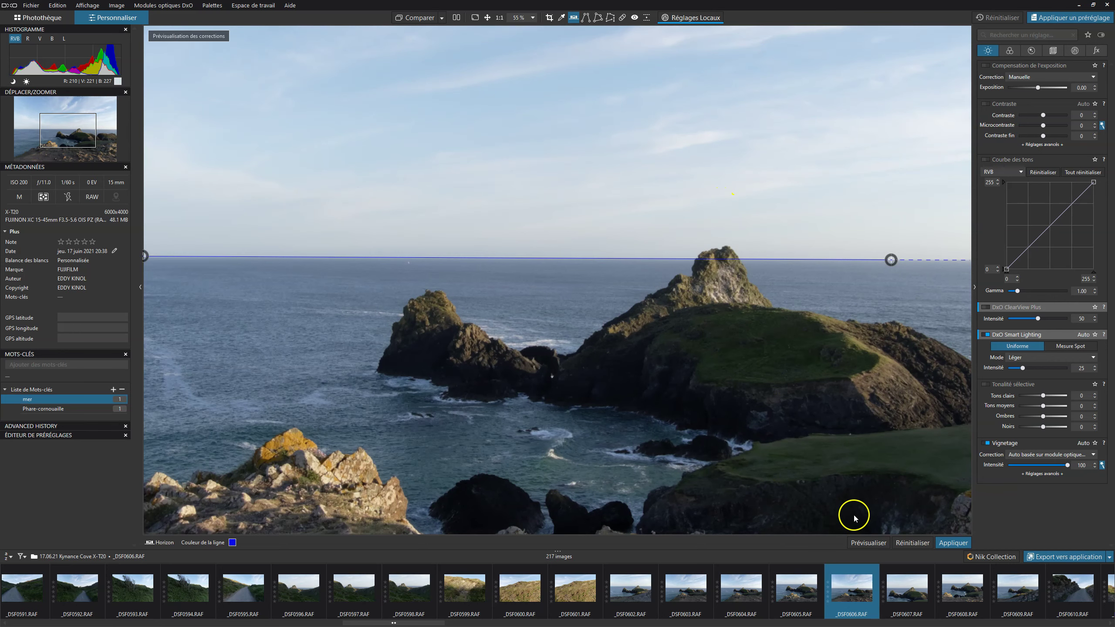
Apply the levelled horizon and check it at 100%, 50% and fit-to-view
{"action": "left_click", "coordinate": [867, 542]}
{"action": "left_click", "coordinate": [953, 542]}
{"action": "left_click", "coordinate": [736, 324]}
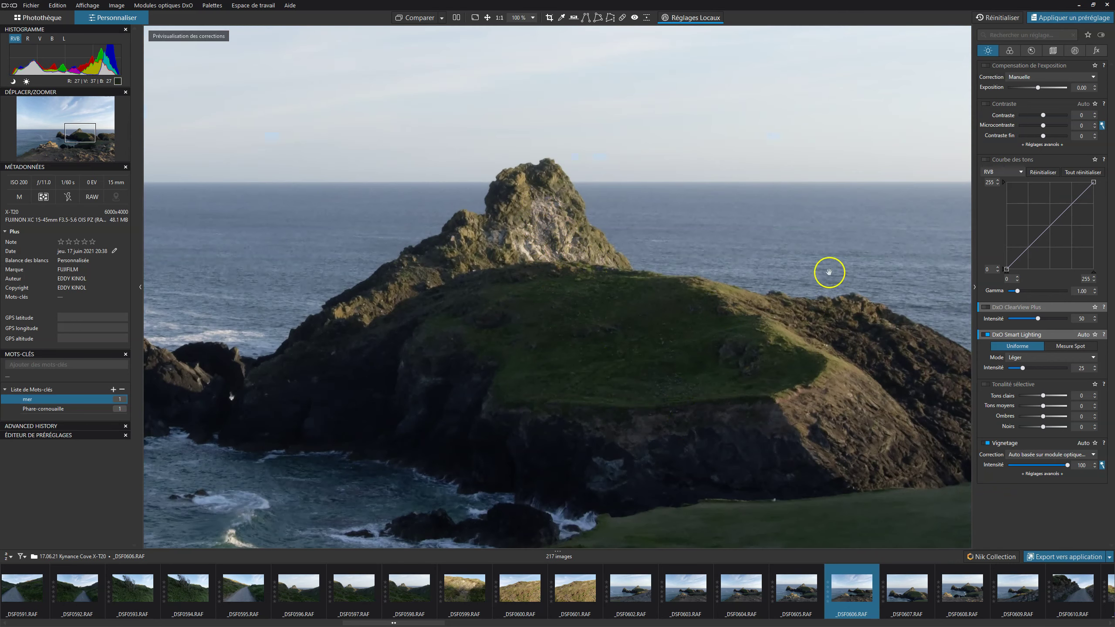
{"action": "left_click", "coordinate": [646, 368]}
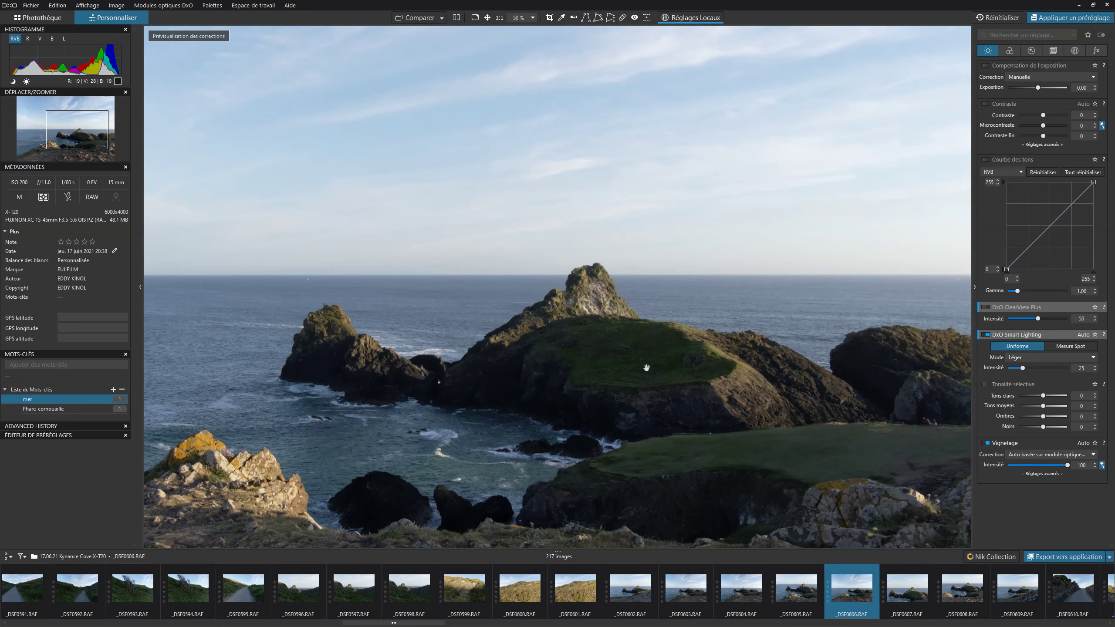
{"action": "left_click", "coordinate": [646, 368]}
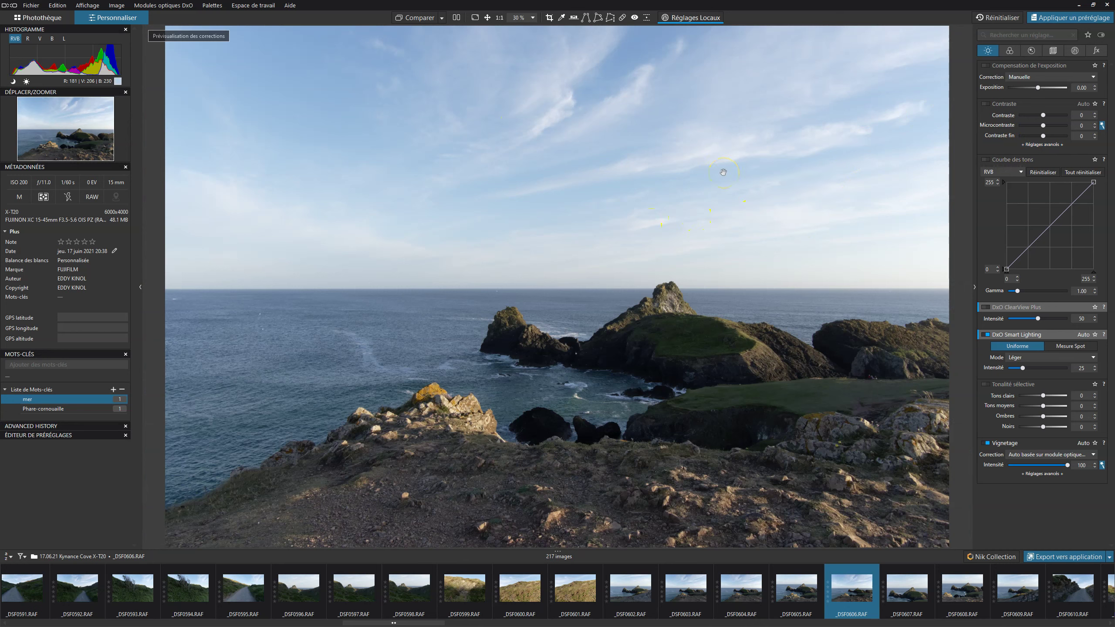
Enable local adjustments and choose the Control Line type
{"action": "left_click", "coordinate": [1076, 48]}
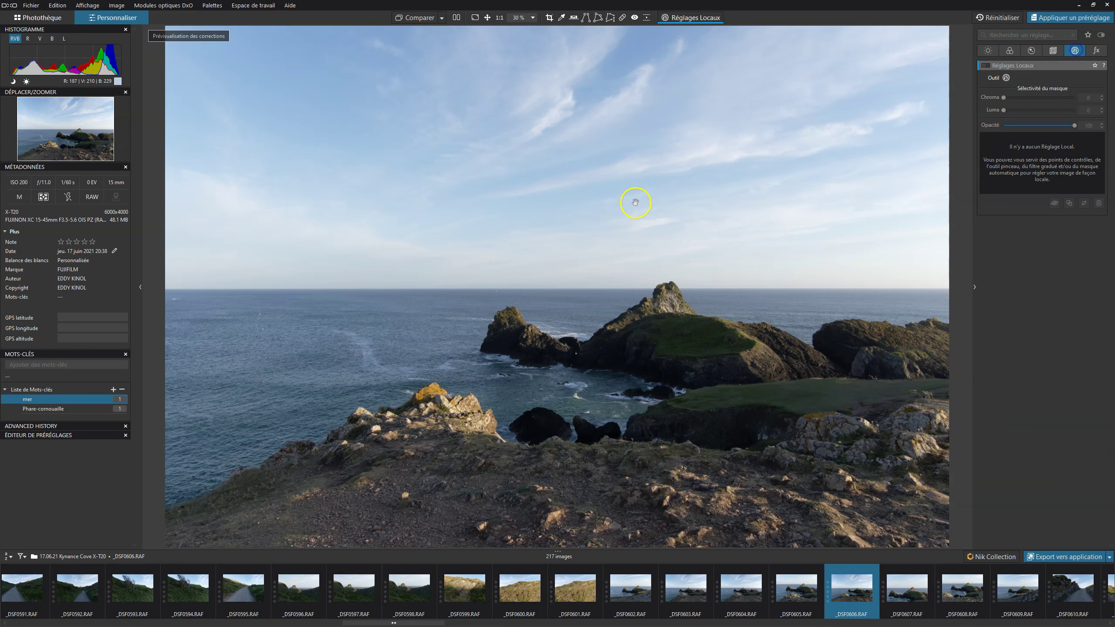
{"action": "left_click", "coordinate": [685, 17]}
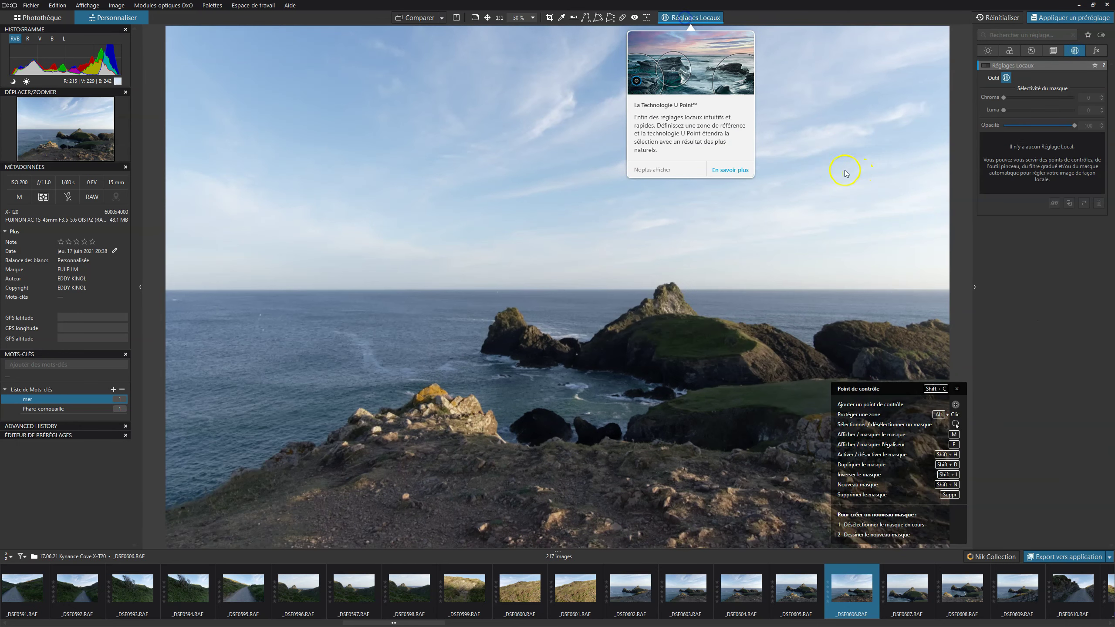
{"action": "right_click", "coordinate": [773, 168]}
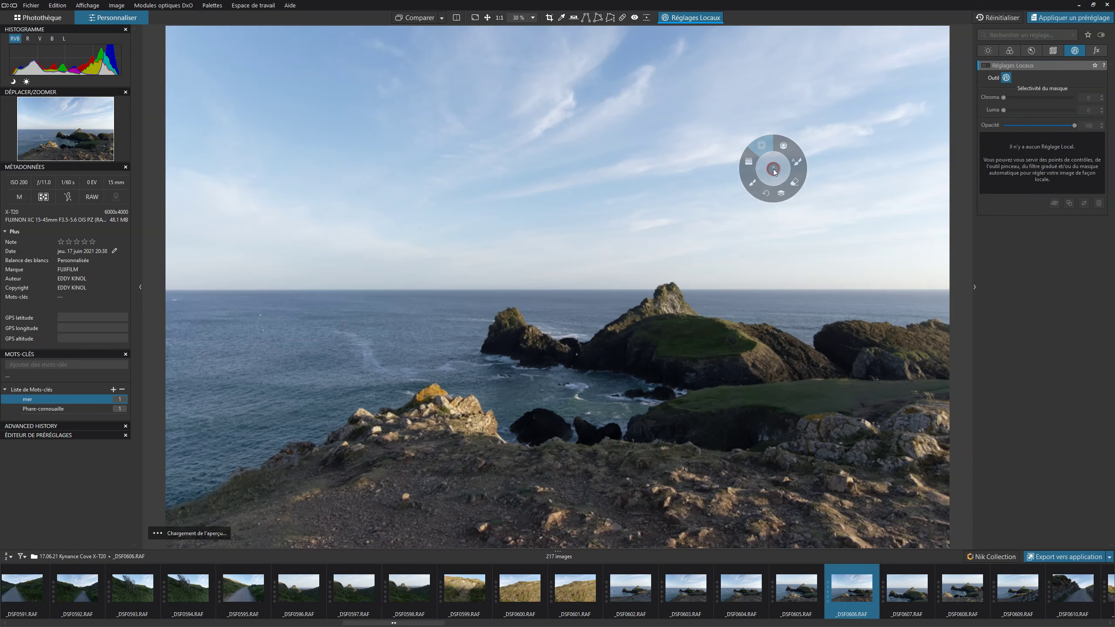
{"action": "left_click", "coordinate": [789, 145]}
Draw the control-line gradient in the sky and move it lower
{"action": "left_click", "coordinate": [590, 57]}
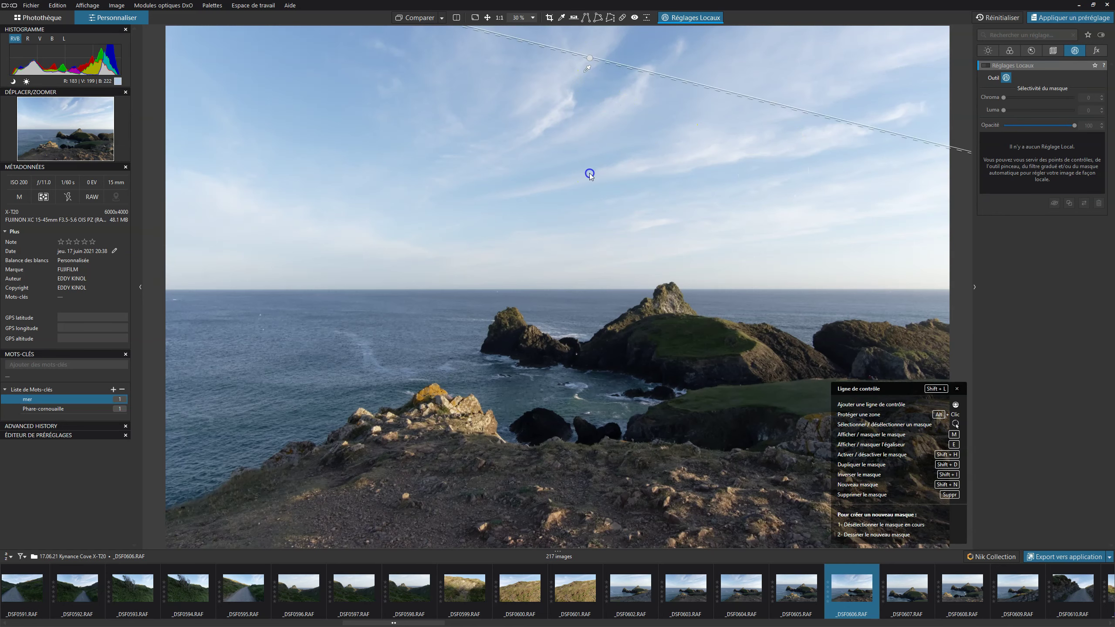
{"action": "left_click_drag", "start_coordinate": [590, 174], "coordinate": [589, 232]}
{"action": "left_click", "coordinate": [590, 57]}
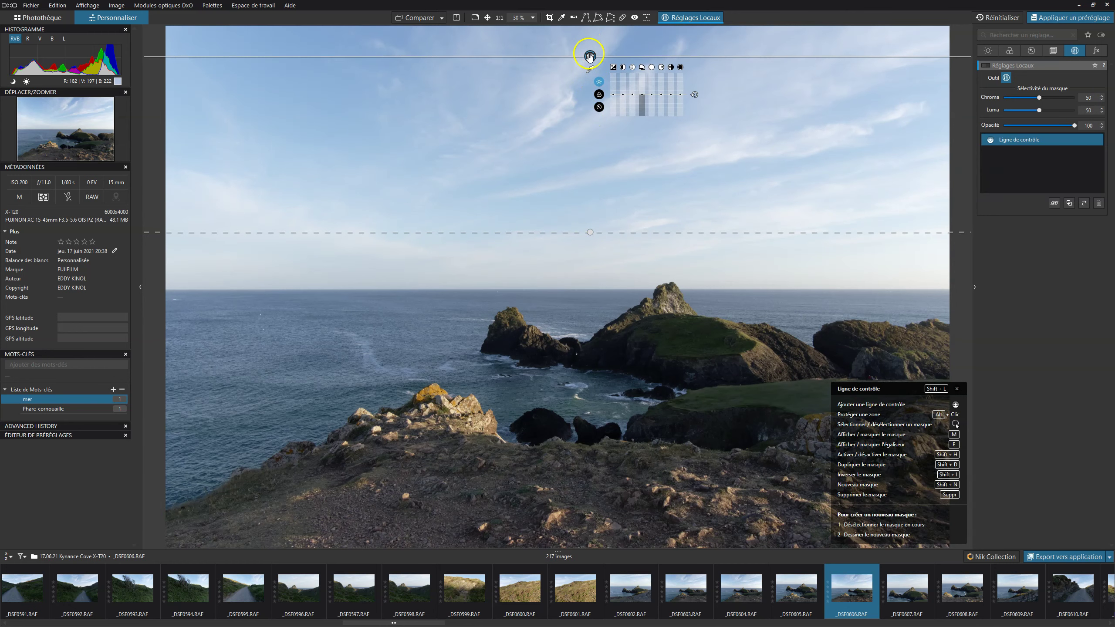
{"action": "left_click_drag", "start_coordinate": [590, 57], "coordinate": [576, 185]}
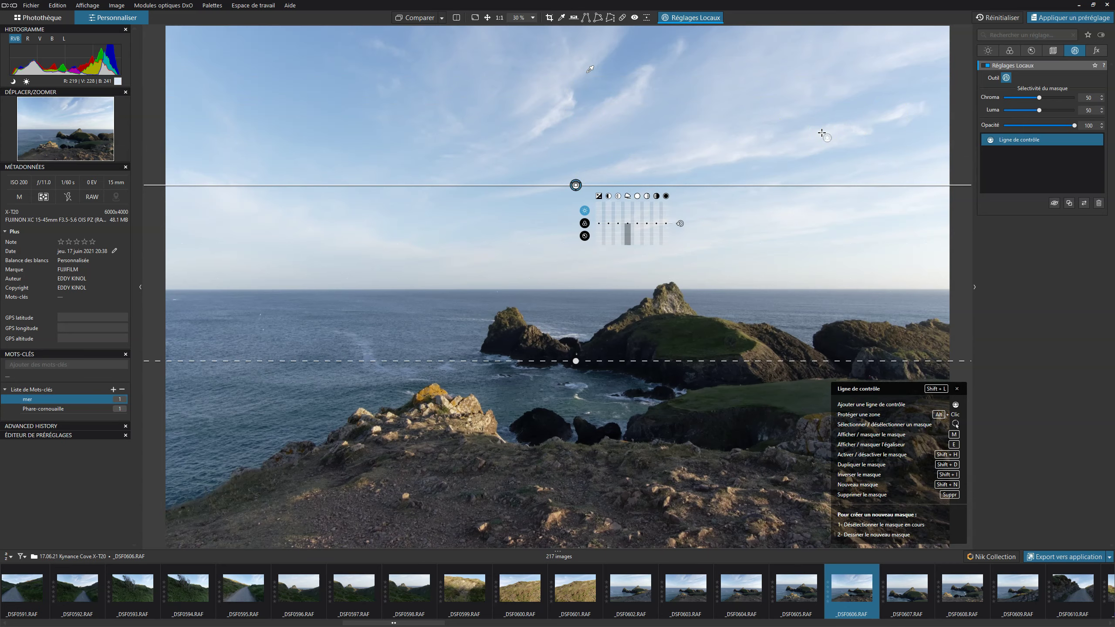
Show the mask, lower and tilt the gradient, and test Luma selectivity at 0, 27 and 94
{"action": "key", "text": "m"}
{"action": "left_click_drag", "start_coordinate": [576, 185], "coordinate": [565, 270]}
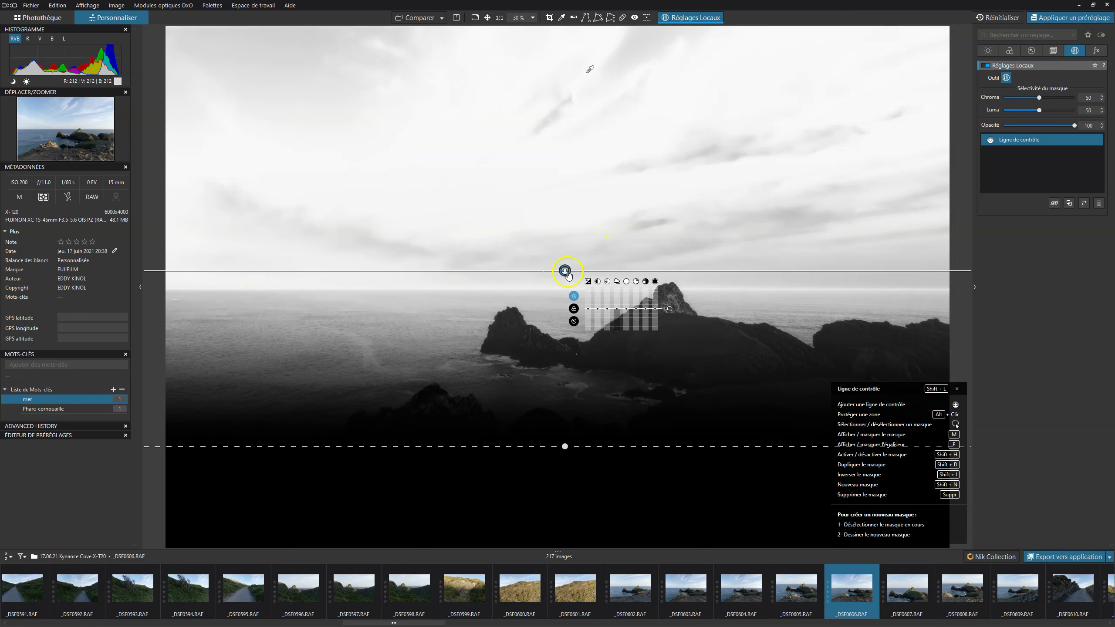
{"action": "mouse_move", "coordinate": [565, 447]}
{"action": "left_mouse_down"}
{"action": "mouse_move", "coordinate": [575, 301]}
{"action": "mouse_move", "coordinate": [570, 326]}
{"action": "left_mouse_up"}
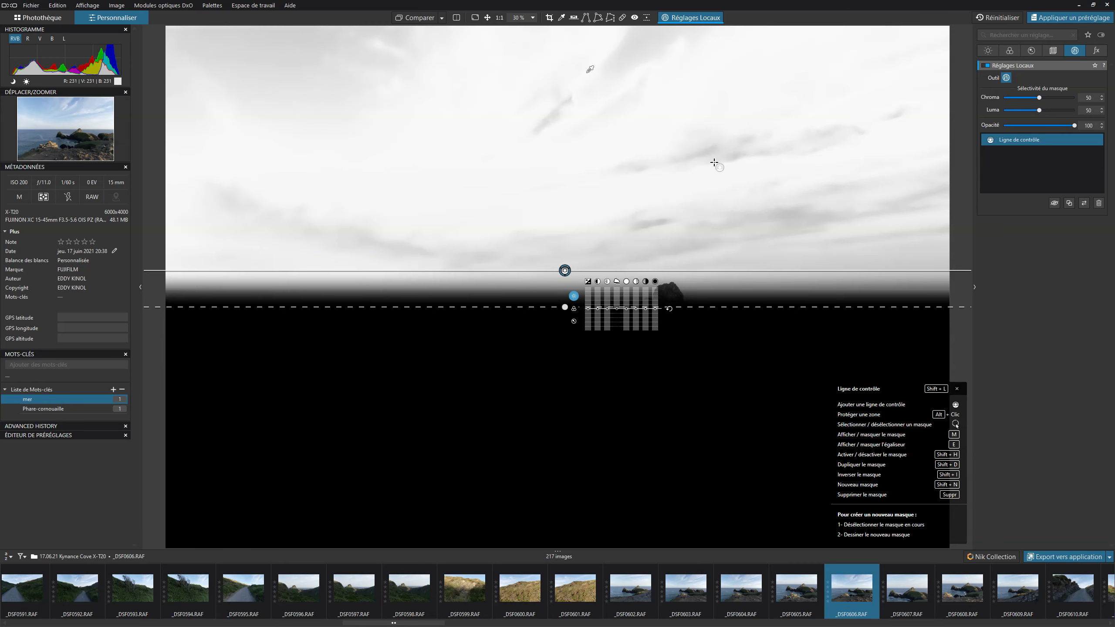
{"action": "left_click_drag", "start_coordinate": [1039, 110], "coordinate": [983, 113]}
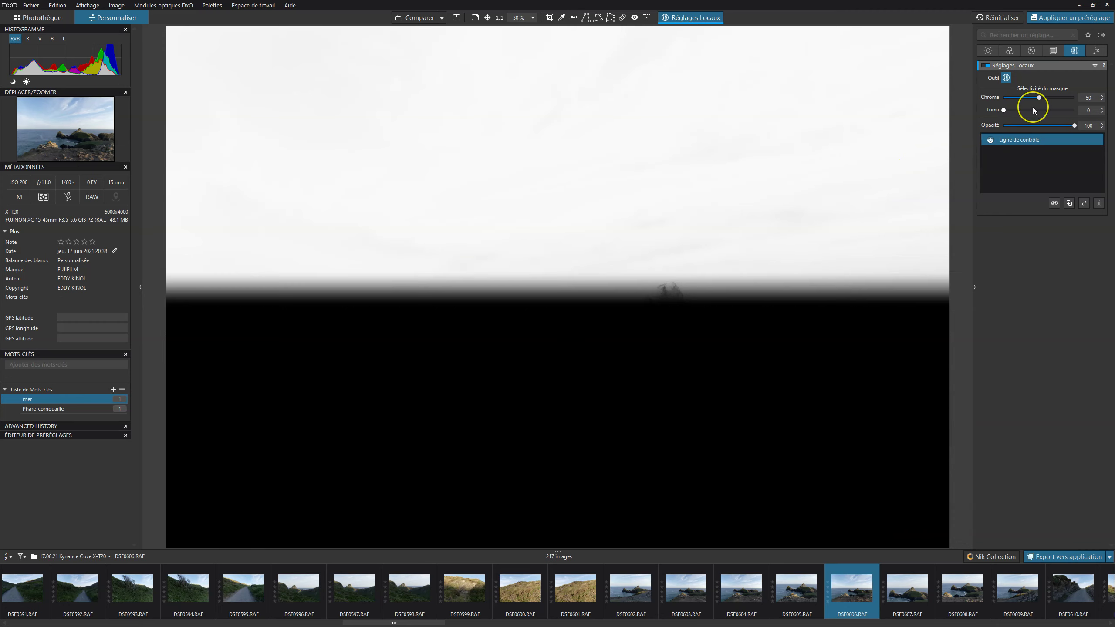
{"action": "mouse_move", "coordinate": [1034, 109]}
{"action": "left_mouse_down"}
{"action": "mouse_move", "coordinate": [1023, 111]}
{"action": "mouse_move", "coordinate": [1069, 113]}
{"action": "left_mouse_up"}
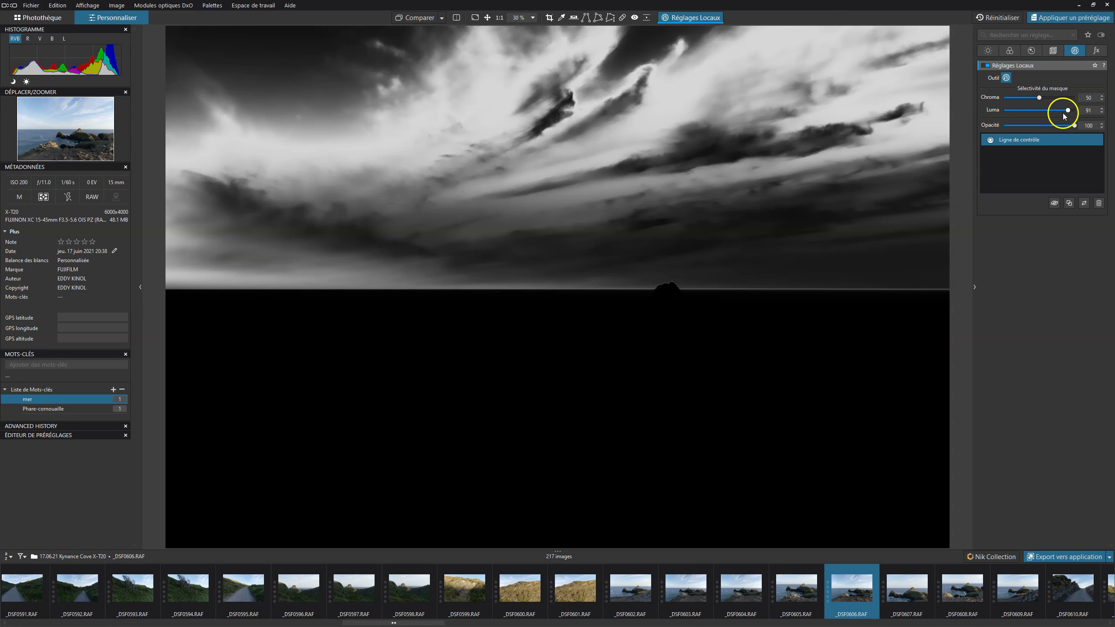
{"action": "left_click_drag", "start_coordinate": [1068, 114], "coordinate": [1073, 112]}
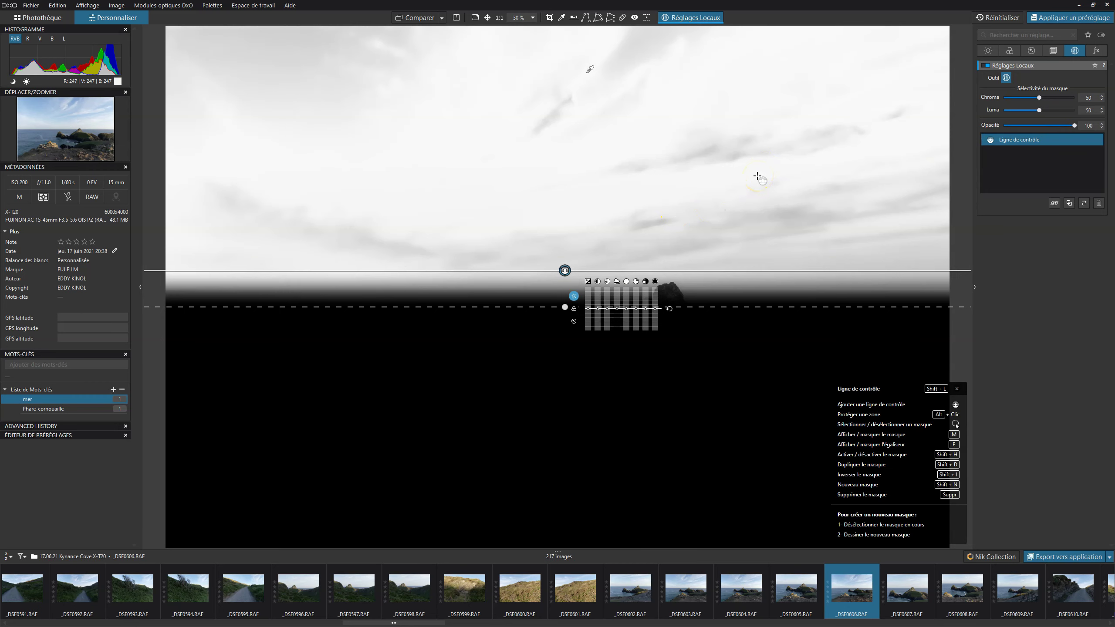
Hide the mask, add ClearView Plus to the sky gradient, and set Luma selectivity to 88
{"action": "key", "text": "m"}
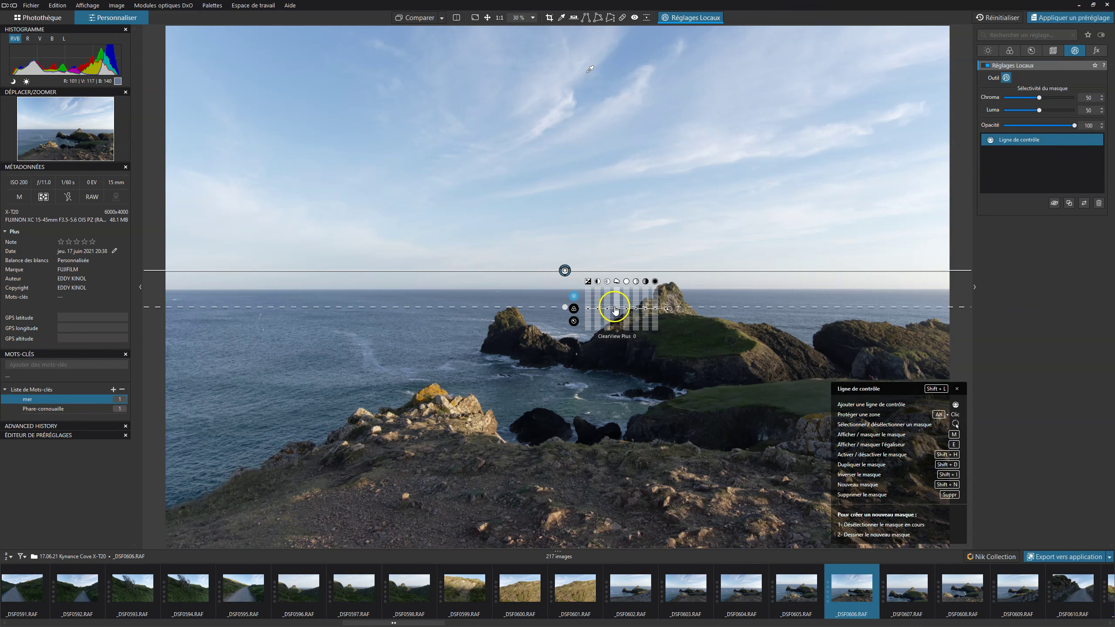
{"action": "left_click_drag", "start_coordinate": [615, 311], "coordinate": [617, 300]}
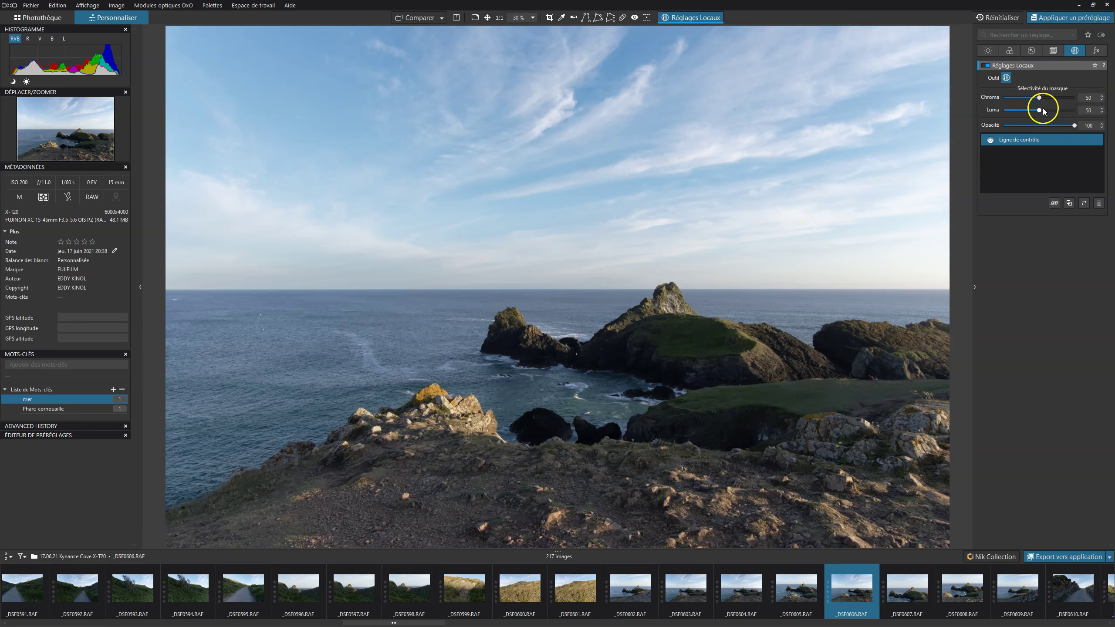
{"action": "left_click_drag", "start_coordinate": [1044, 109], "coordinate": [1075, 109]}
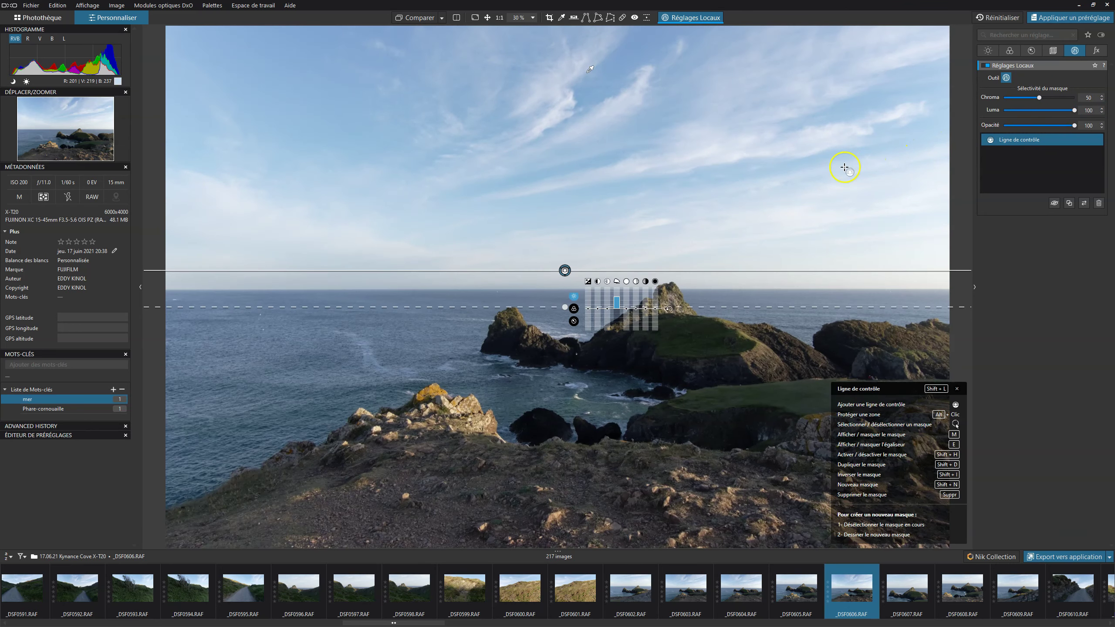
Toggle the mask while trying Luma selectivity at 0, then settle it at 49
{"action": "key", "text": "m"}
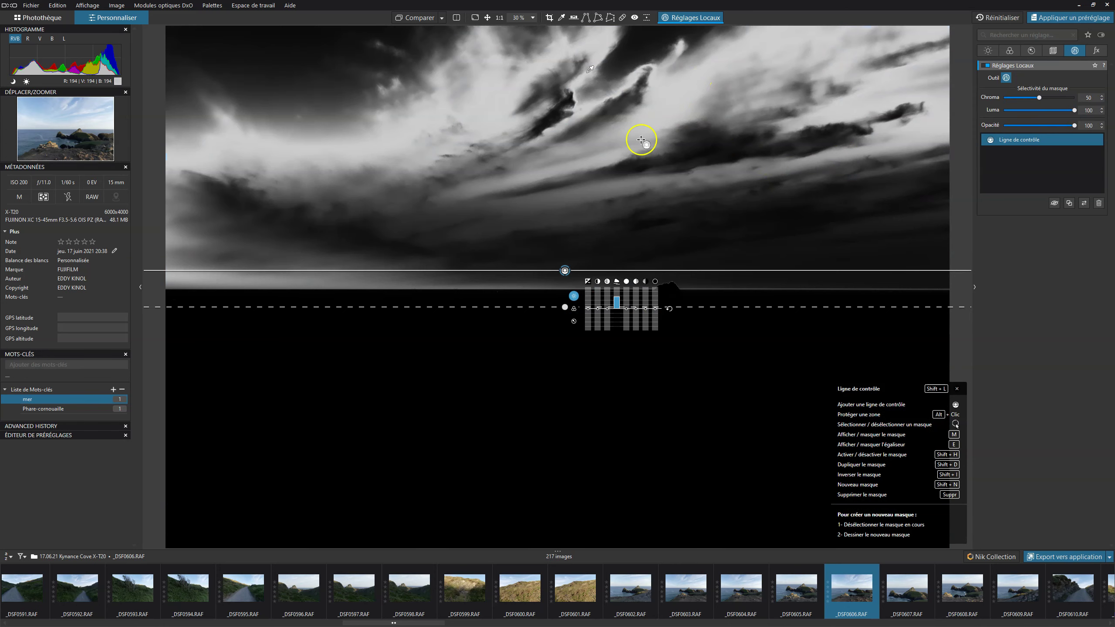
{"action": "key", "text": "m"}
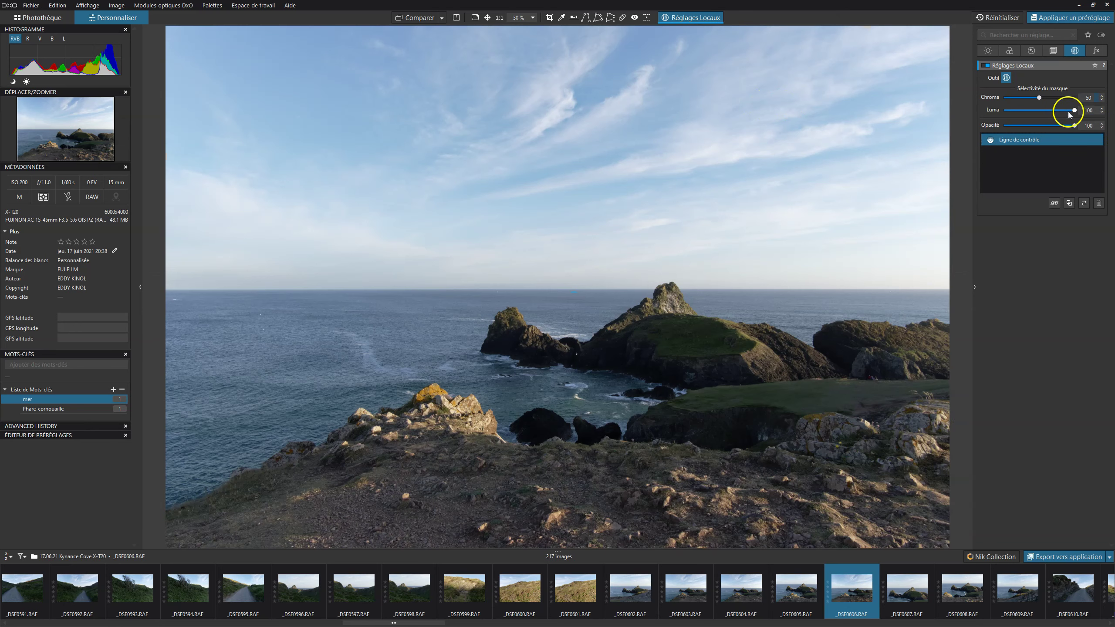
{"action": "left_click_drag", "start_coordinate": [1074, 111], "coordinate": [950, 105]}
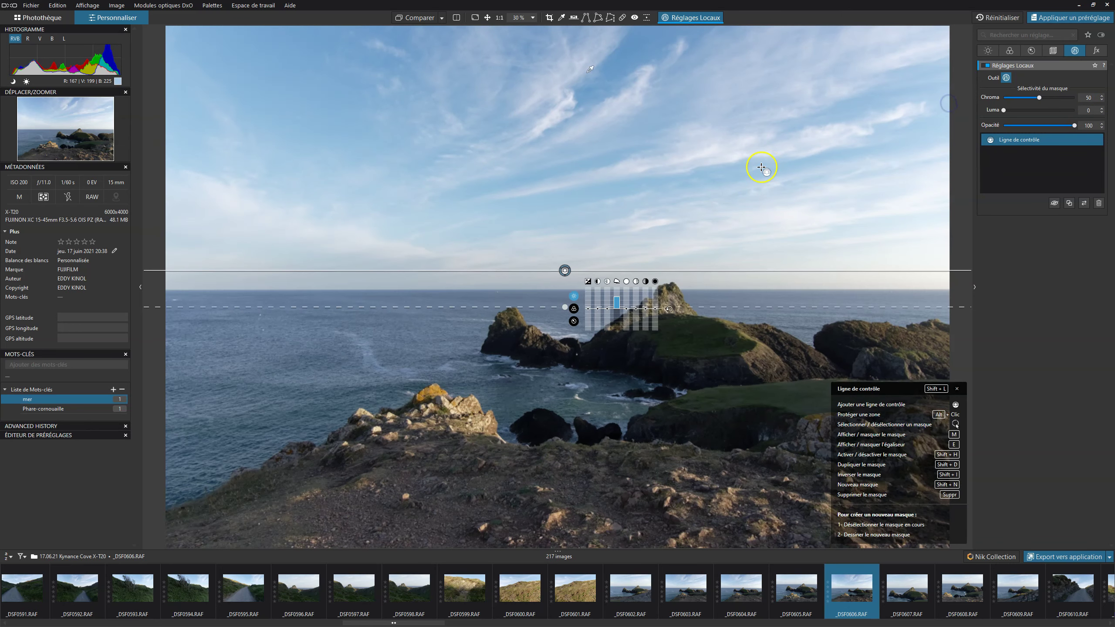
{"action": "key", "text": "m"}
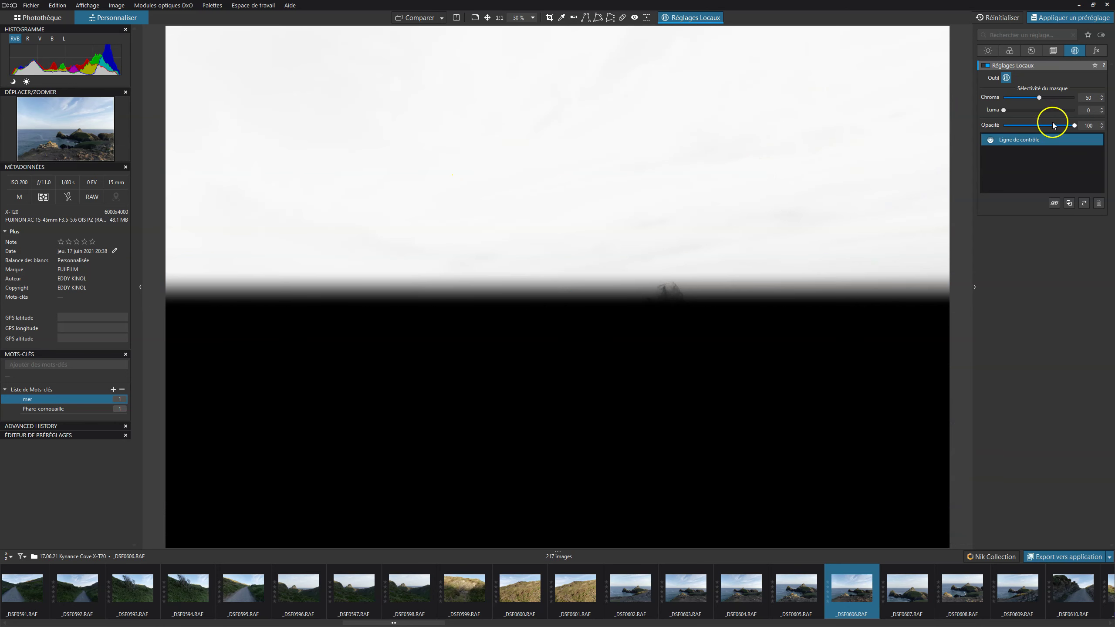
{"action": "key", "text": "m"}
{"action": "mouse_move", "coordinate": [1005, 111]}
{"action": "left_mouse_down"}
{"action": "mouse_move", "coordinate": [1067, 111]}
{"action": "mouse_move", "coordinate": [1038, 111]}
{"action": "left_mouse_up"}
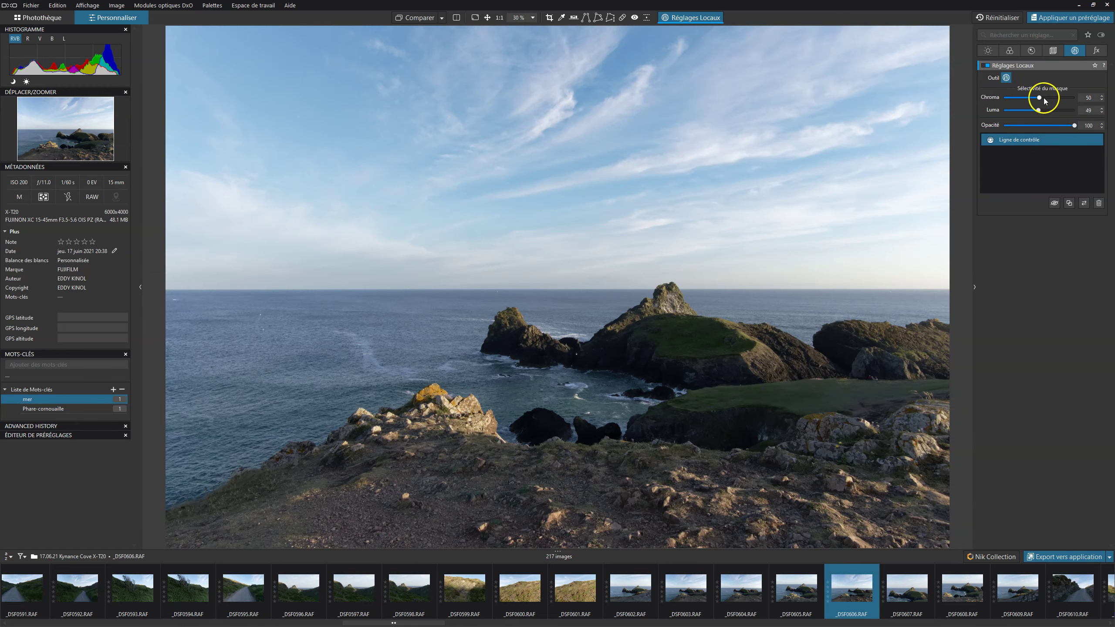
Bring the sky mask's Chroma selectivity to 50 and compare the adjustment at 0 opacity
{"action": "left_click_drag", "start_coordinate": [1025, 101], "coordinate": [1010, 101]}
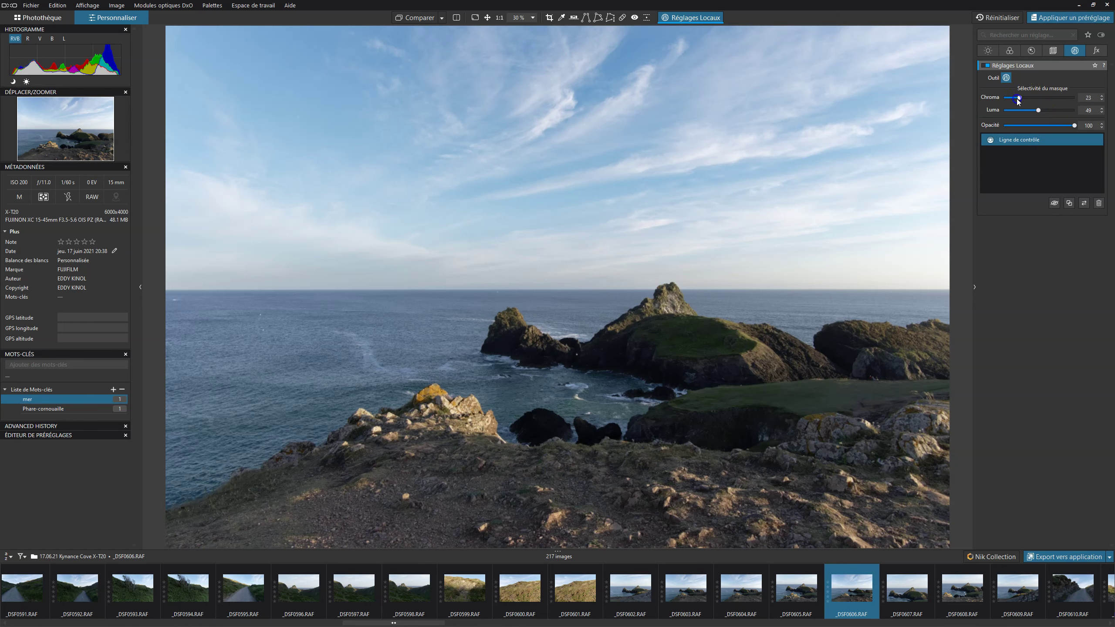
{"action": "mouse_move", "coordinate": [1079, 103]}
{"action": "left_mouse_down"}
{"action": "mouse_move", "coordinate": [1033, 100]}
{"action": "mouse_move", "coordinate": [1062, 102]}
{"action": "left_mouse_up"}
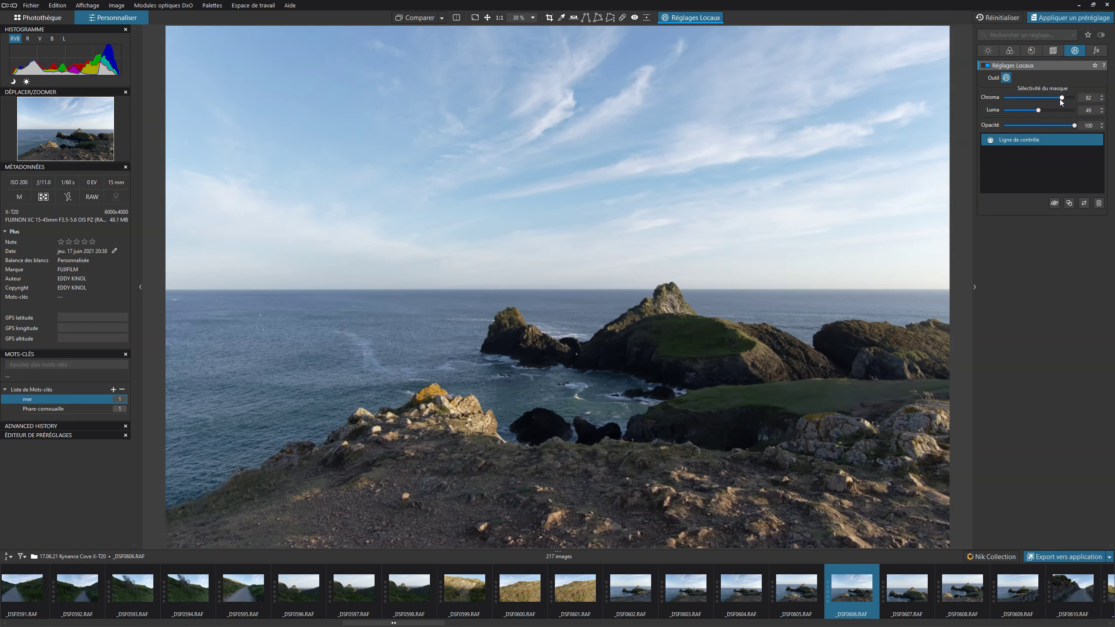
{"action": "mouse_move", "coordinate": [1062, 98]}
{"action": "left_mouse_down"}
{"action": "mouse_move", "coordinate": [1007, 100]}
{"action": "mouse_move", "coordinate": [1060, 99]}
{"action": "mouse_move", "coordinate": [1040, 99]}
{"action": "left_mouse_up"}
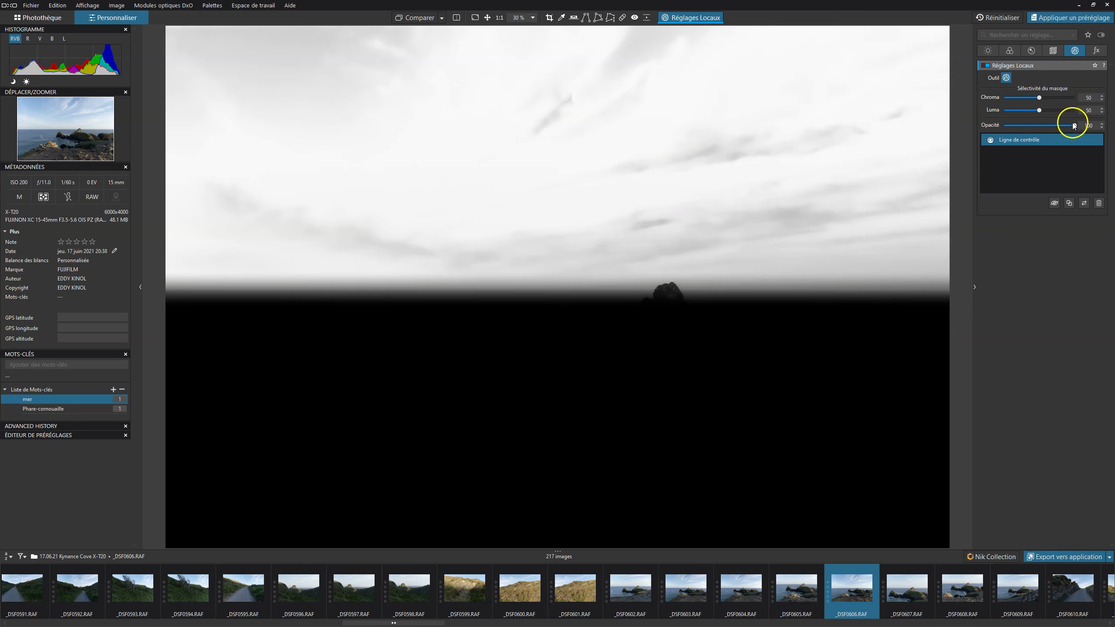
{"action": "mouse_move", "coordinate": [1070, 126]}
{"action": "left_mouse_down"}
{"action": "mouse_move", "coordinate": [1040, 128]}
{"action": "mouse_move", "coordinate": [1093, 126]}
{"action": "left_mouse_up"}
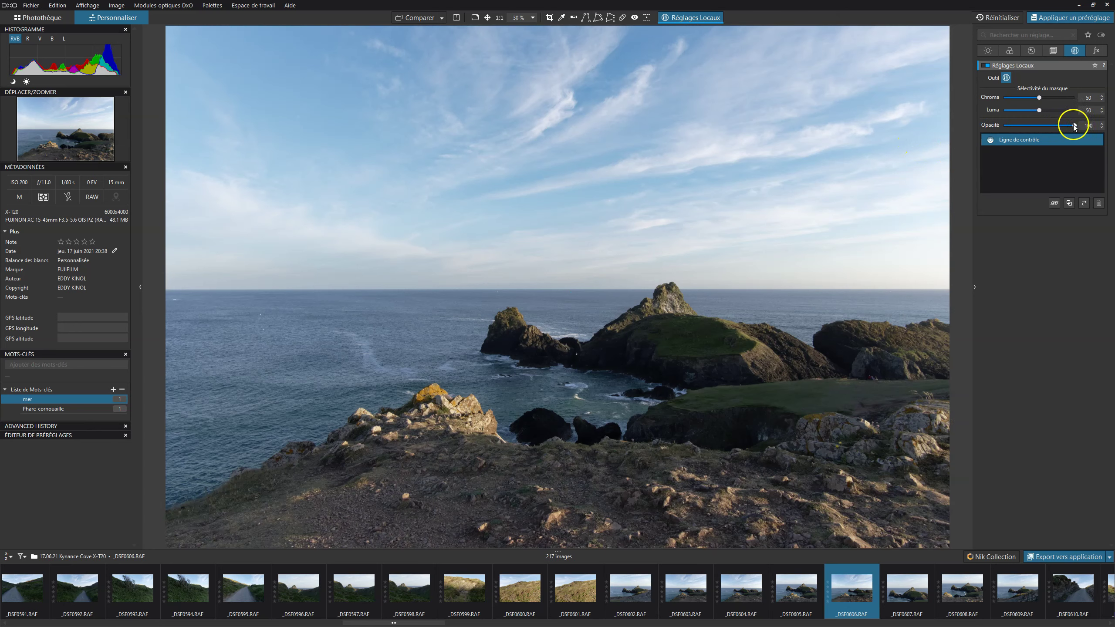
{"action": "mouse_move", "coordinate": [1075, 126]}
{"action": "left_mouse_down"}
{"action": "mouse_move", "coordinate": [992, 127]}
{"action": "mouse_move", "coordinate": [1109, 132]}
{"action": "left_mouse_up"}
Place a control point on the sunlit foreground rocks and display its mask
{"action": "right_click", "coordinate": [687, 158]}
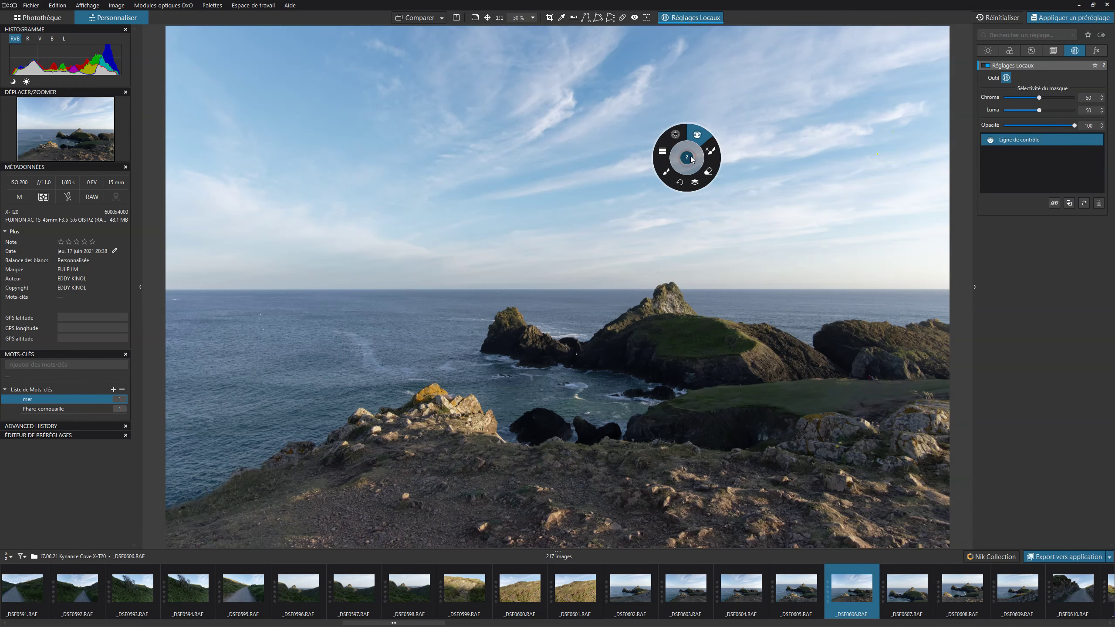
{"action": "left_click", "coordinate": [692, 186]}
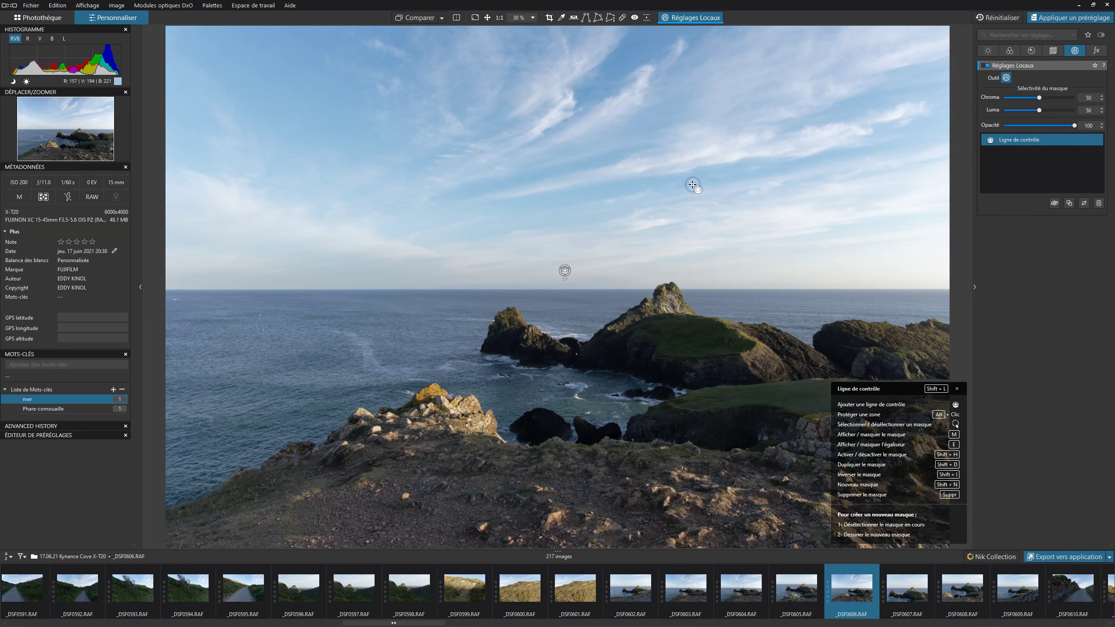
{"action": "right_click", "coordinate": [672, 199]}
{"action": "left_click", "coordinate": [660, 172]}
{"action": "left_click", "coordinate": [439, 408]}
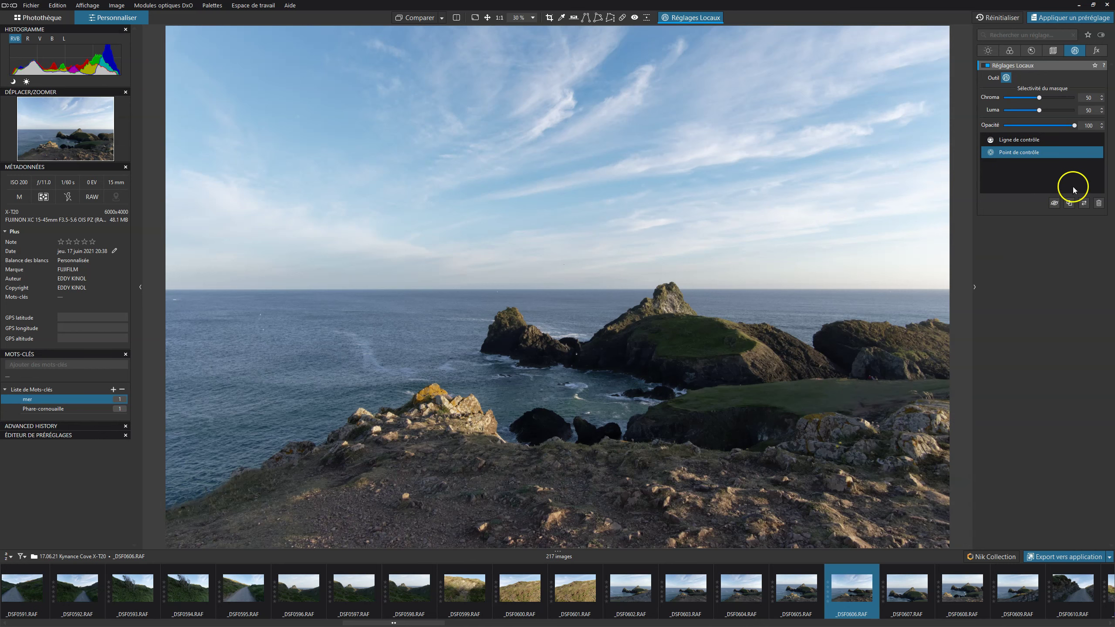
{"action": "key", "text": "m"}
Widen the rock control point, raise its Contrast, and set Chroma 50, Luma 40, opacity 0
{"action": "left_click_drag", "start_coordinate": [544, 398], "coordinate": [667, 383]}
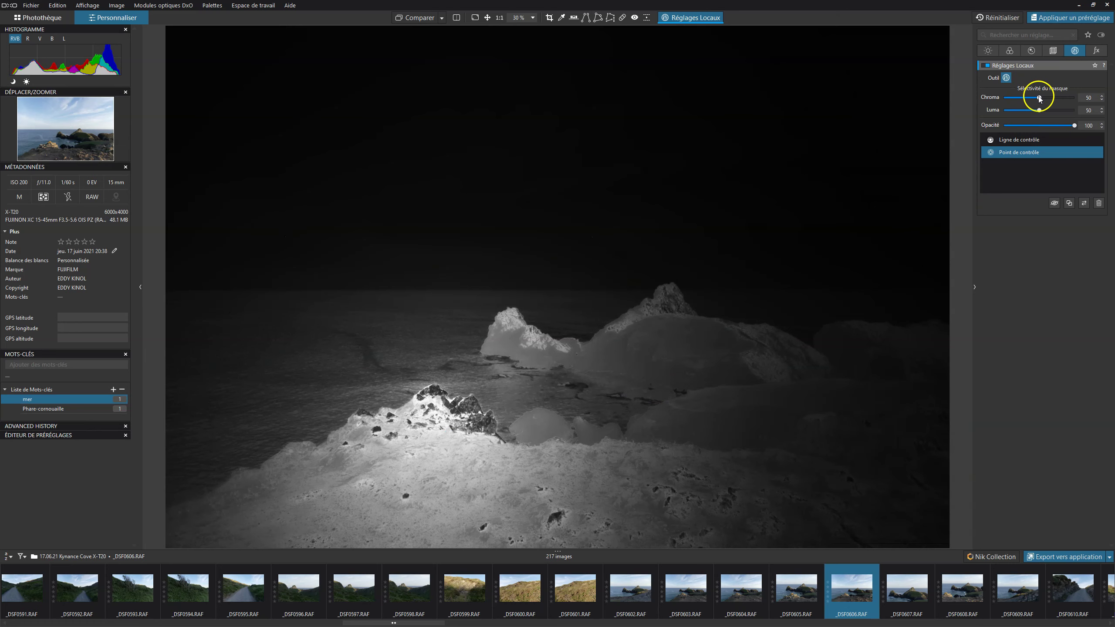
{"action": "mouse_move", "coordinate": [1040, 98]}
{"action": "left_mouse_down"}
{"action": "mouse_move", "coordinate": [1011, 98]}
{"action": "mouse_move", "coordinate": [1039, 98]}
{"action": "mouse_move", "coordinate": [1030, 110]}
{"action": "mouse_move", "coordinate": [1042, 112]}
{"action": "mouse_move", "coordinate": [1046, 97]}
{"action": "left_mouse_up"}
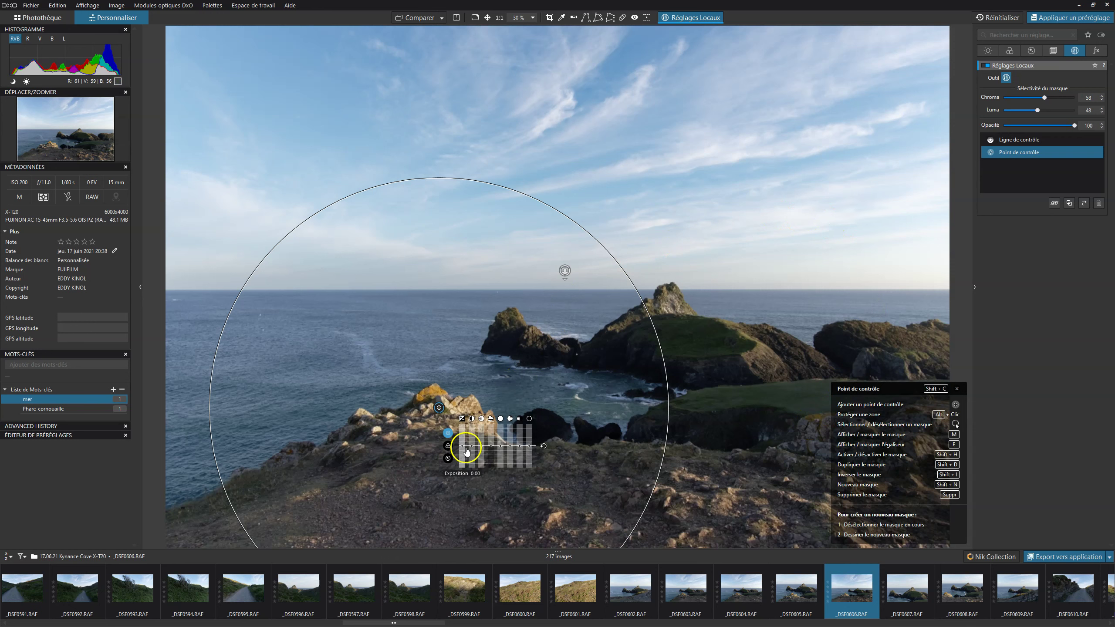
{"action": "left_click_drag", "start_coordinate": [471, 447], "coordinate": [472, 441]}
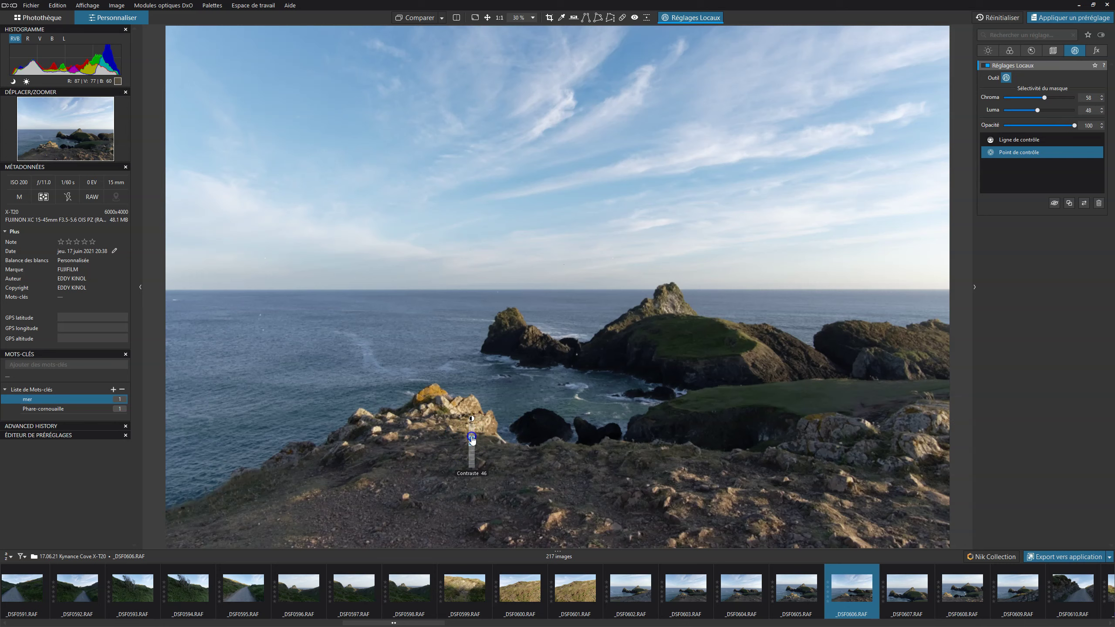
{"action": "left_click", "coordinate": [1055, 205]}
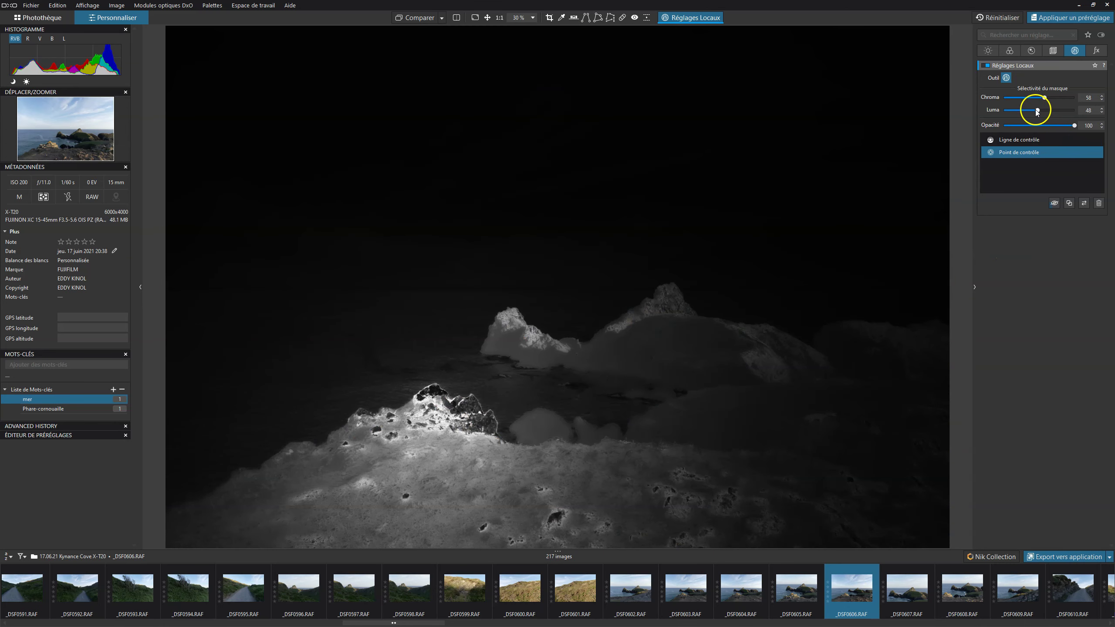
{"action": "left_click_drag", "start_coordinate": [1046, 99], "coordinate": [1040, 98]}
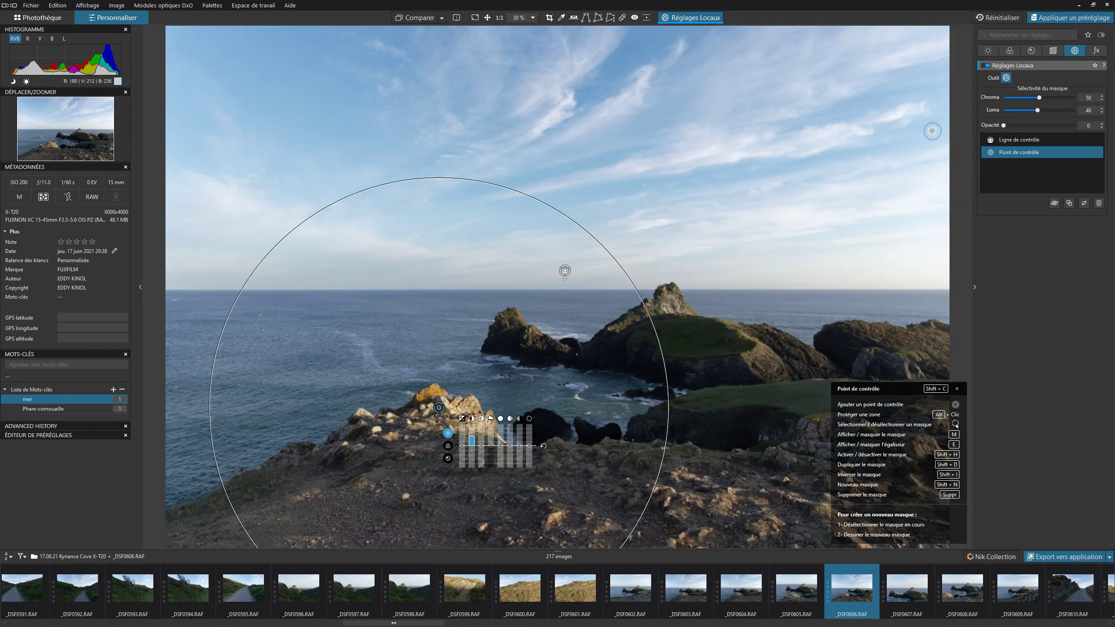
{"action": "mouse_move", "coordinate": [998, 139]}
{"action": "left_mouse_down"}
{"action": "mouse_move", "coordinate": [1040, 128]}
{"action": "mouse_move", "coordinate": [1113, 142]}
{"action": "mouse_move", "coordinate": [928, 124]}
{"action": "left_mouse_up"}
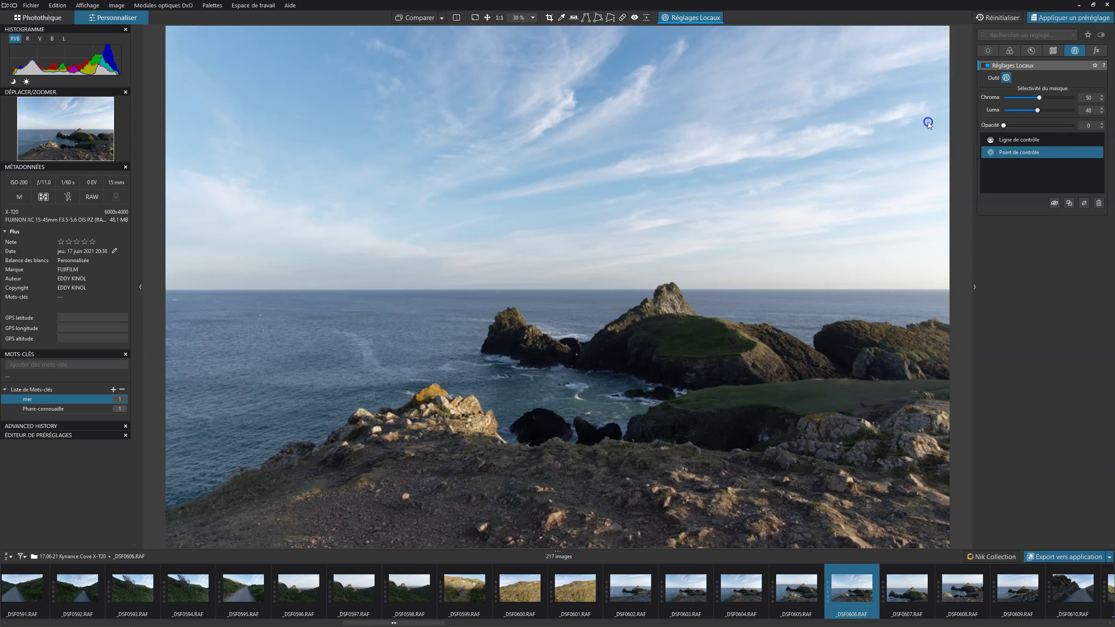
Reselect the rock control point, set its Luma selectivity to 41, and exit local adjustments
{"action": "left_click", "coordinate": [439, 408]}
{"action": "left_click_drag", "start_coordinate": [1039, 112], "coordinate": [1051, 111]}
{"action": "key", "text": "m"}
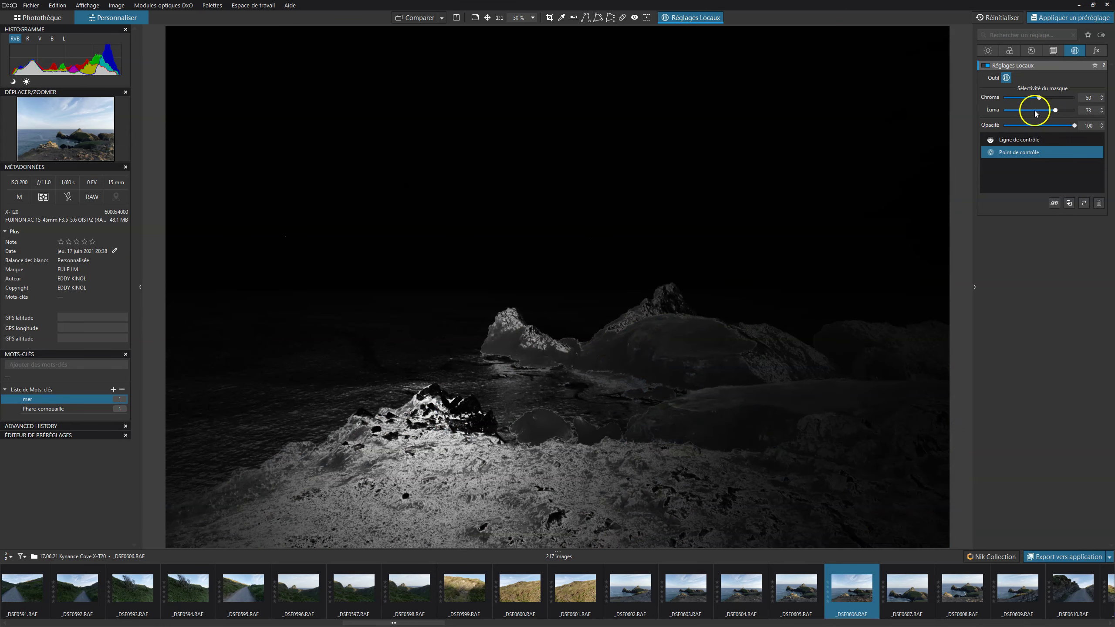
{"action": "mouse_move", "coordinate": [1056, 111]}
{"action": "left_mouse_down"}
{"action": "mouse_move", "coordinate": [1068, 111]}
{"action": "mouse_move", "coordinate": [996, 112]}
{"action": "left_mouse_up"}
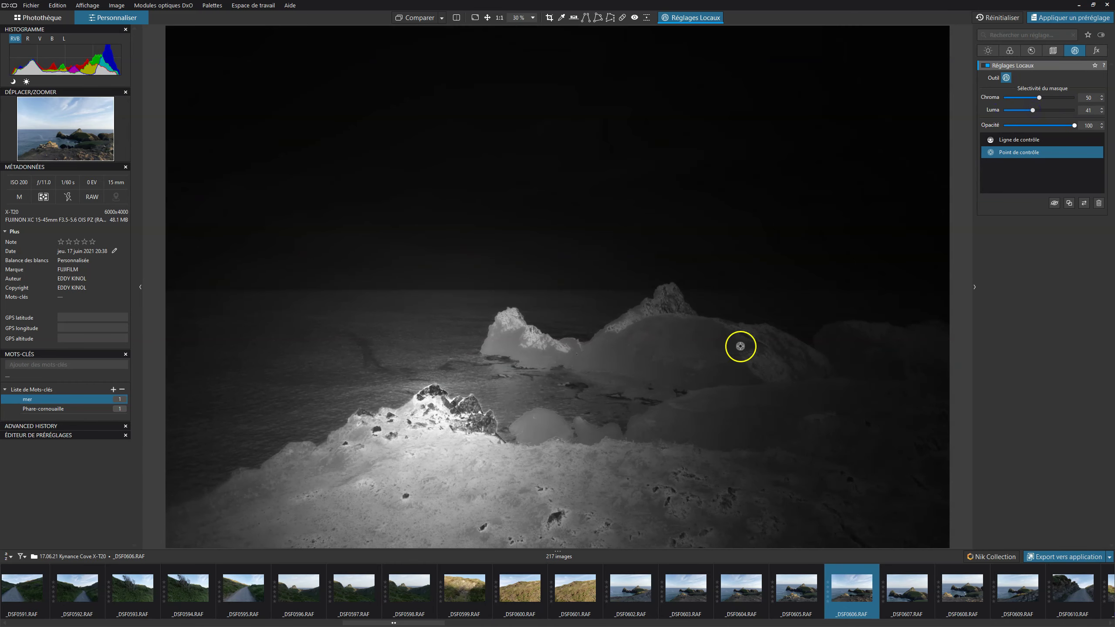
{"action": "key", "text": "m"}
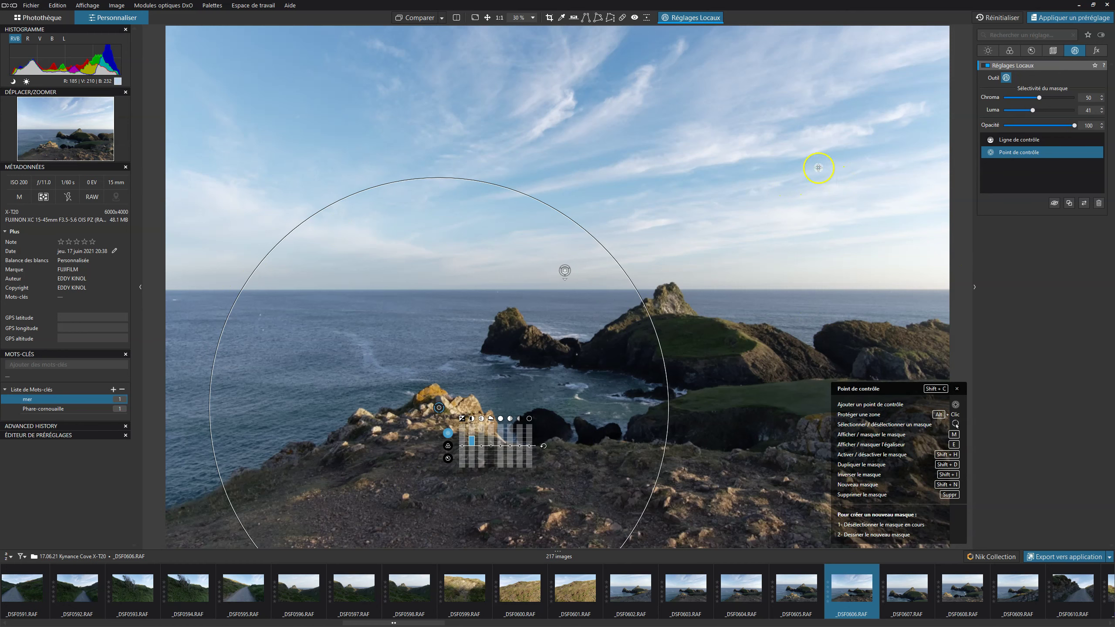
{"action": "left_click", "coordinate": [680, 20]}
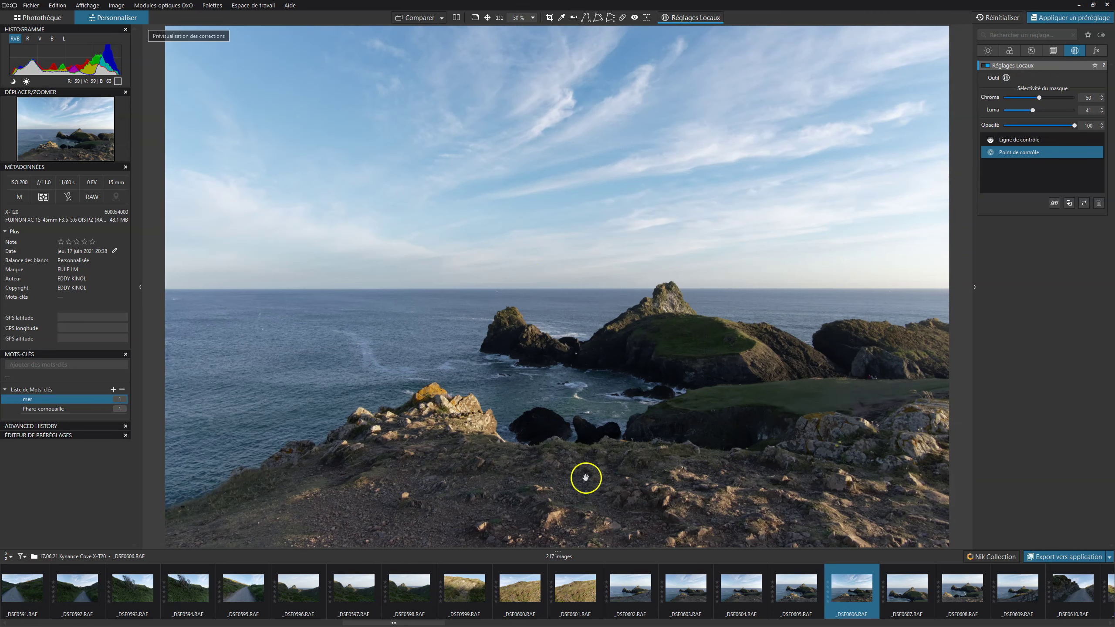
{"action": "mouse_move", "coordinate": [1041, 152]}
{"action": "left_click", "coordinate": [1095, 152]}
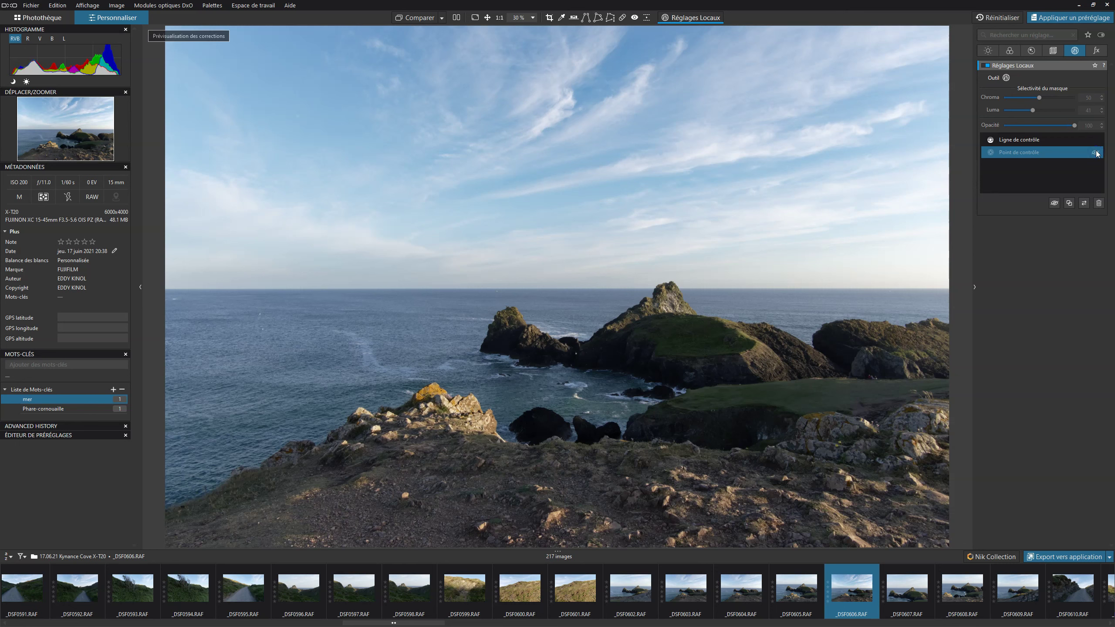
{"action": "left_click", "coordinate": [1096, 152]}
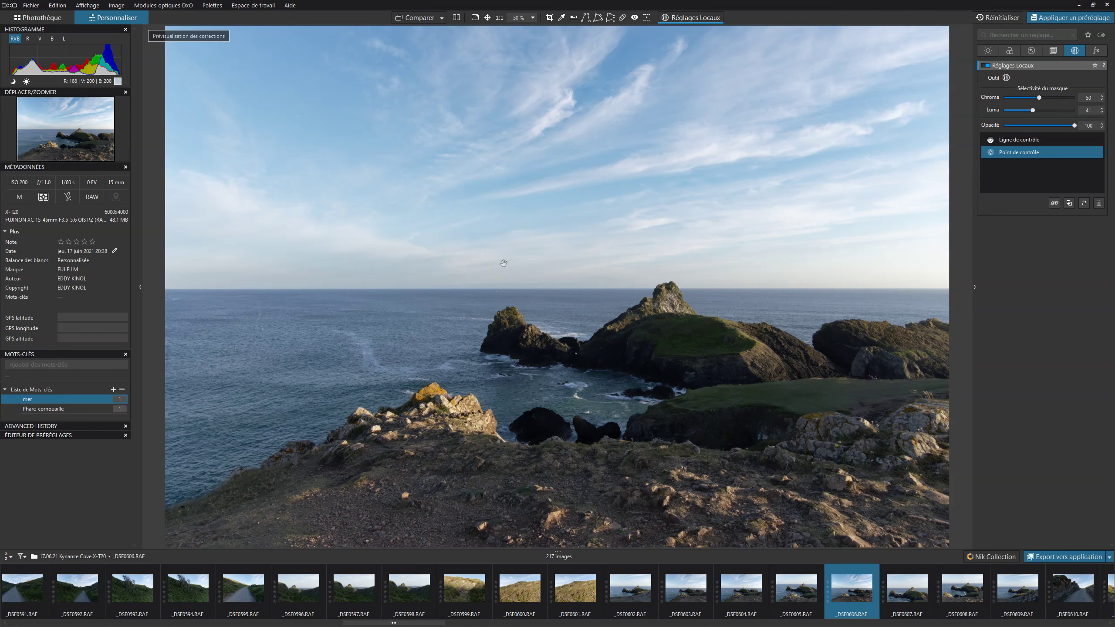
{"action": "left_click", "coordinate": [210, 6]}
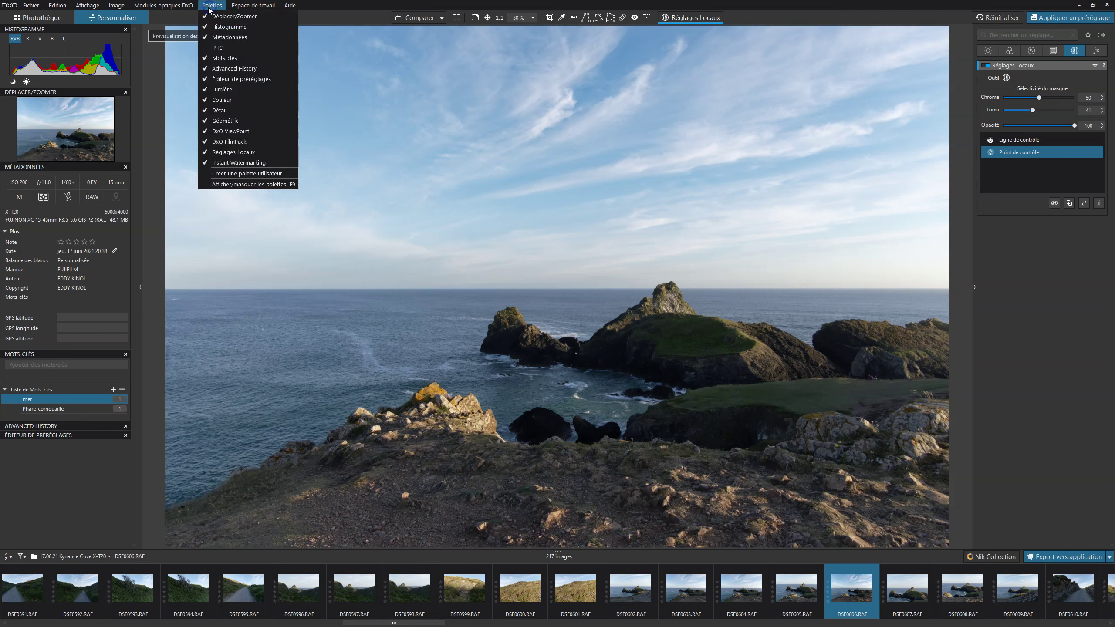
{"action": "left_click", "coordinate": [218, 48]}
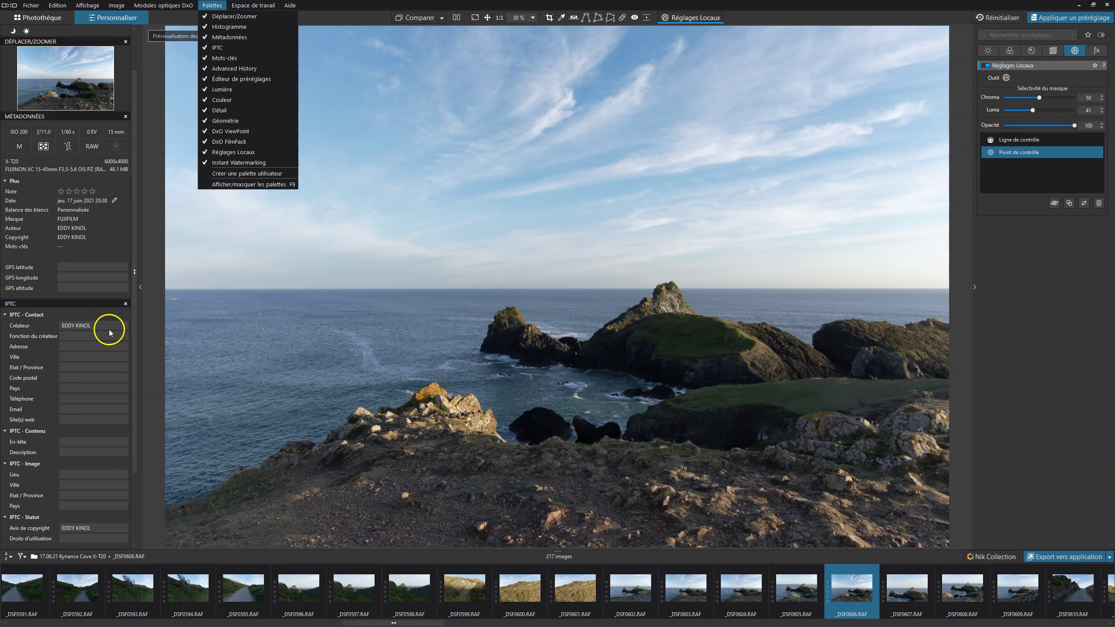
{"action": "key", "text": "Right"}
{"action": "left_click", "coordinate": [255, 5]}
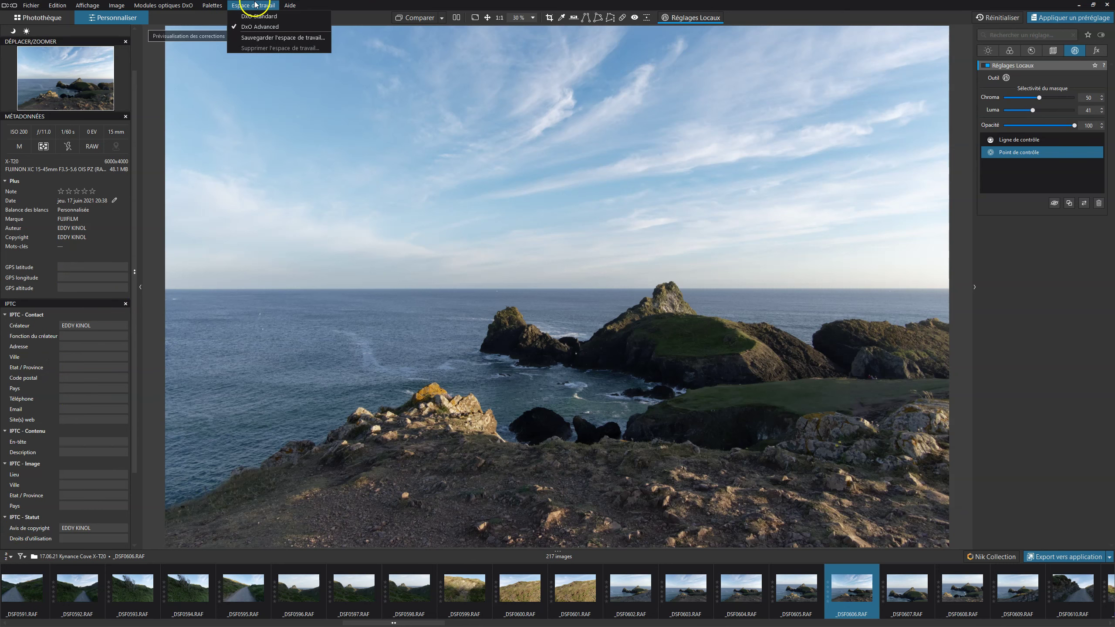
{"action": "left_click", "coordinate": [215, 48]}
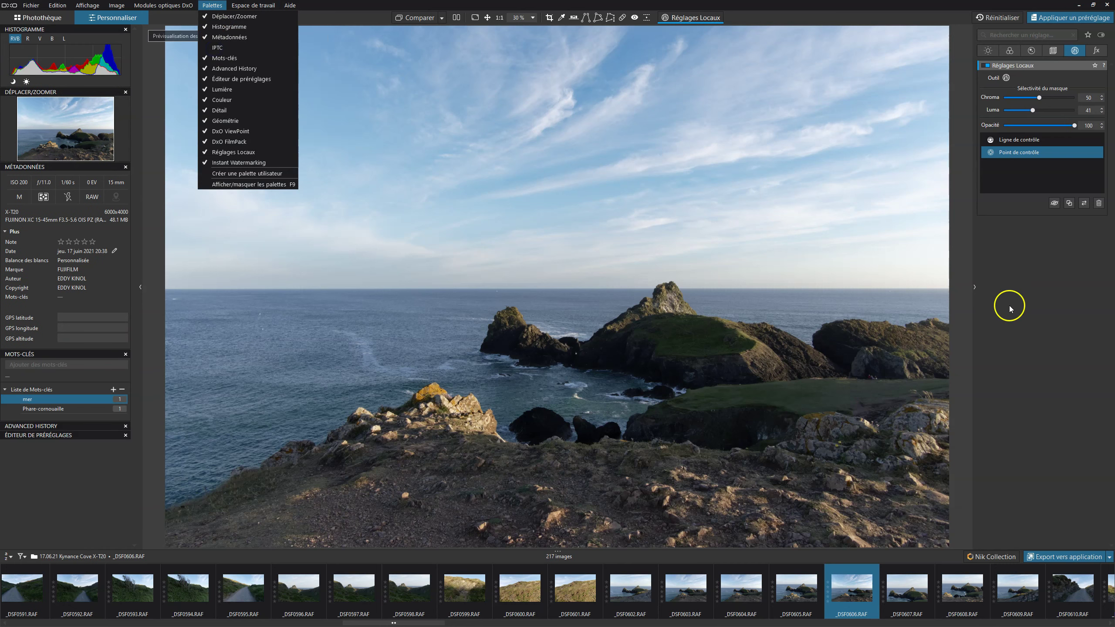
{"action": "left_click", "coordinate": [1026, 318]}
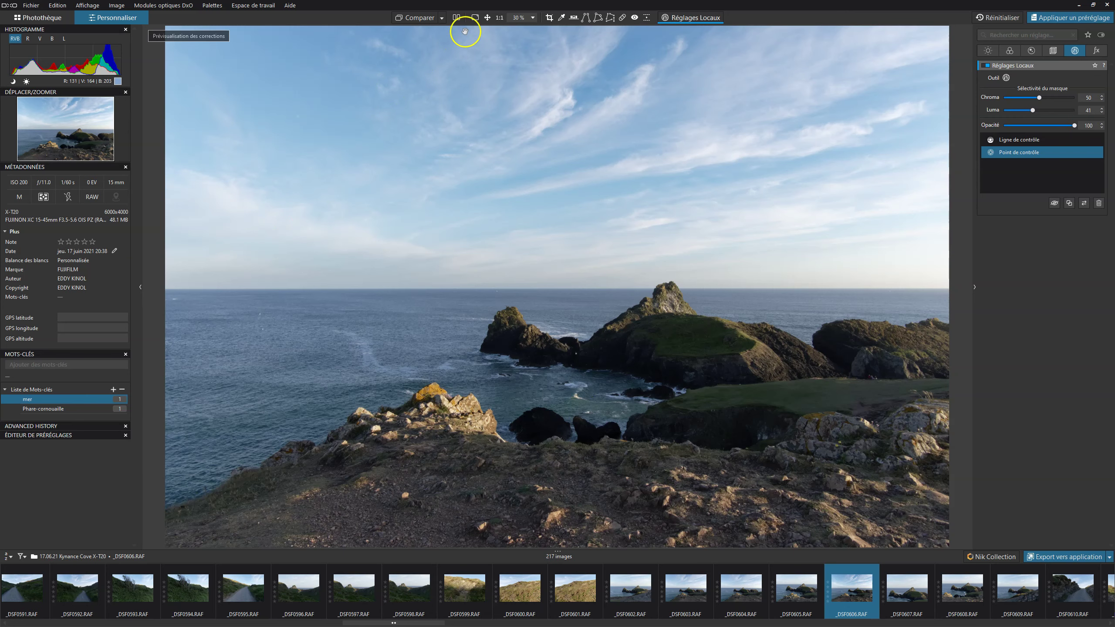
Preview the cove photo full screen, then return to the editor
{"action": "left_click", "coordinate": [477, 19]}
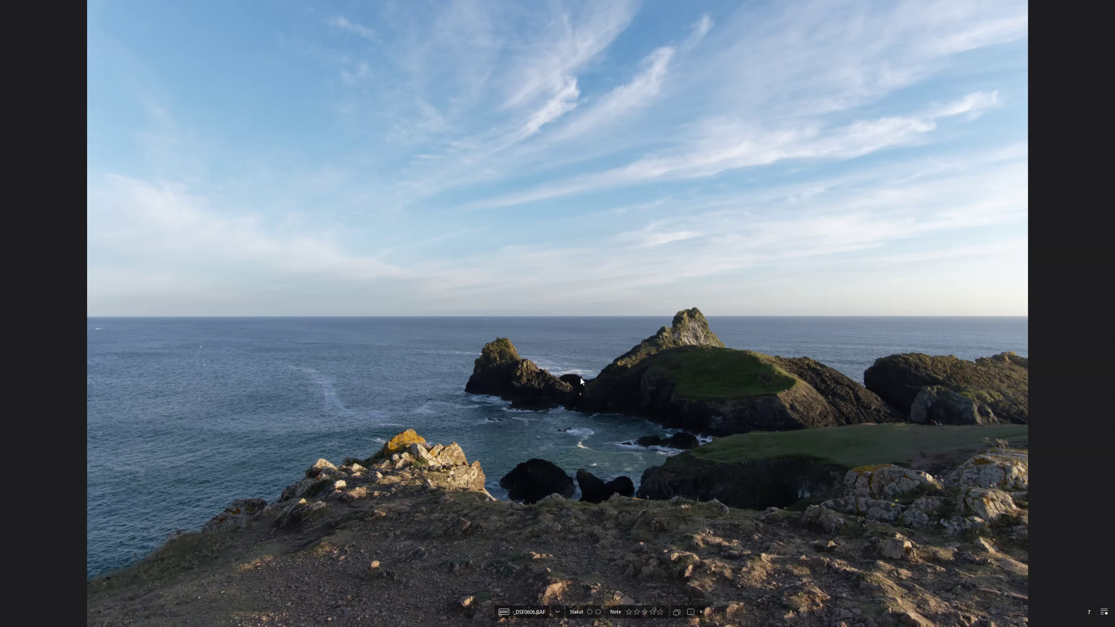
{"action": "key", "text": "Escape"}
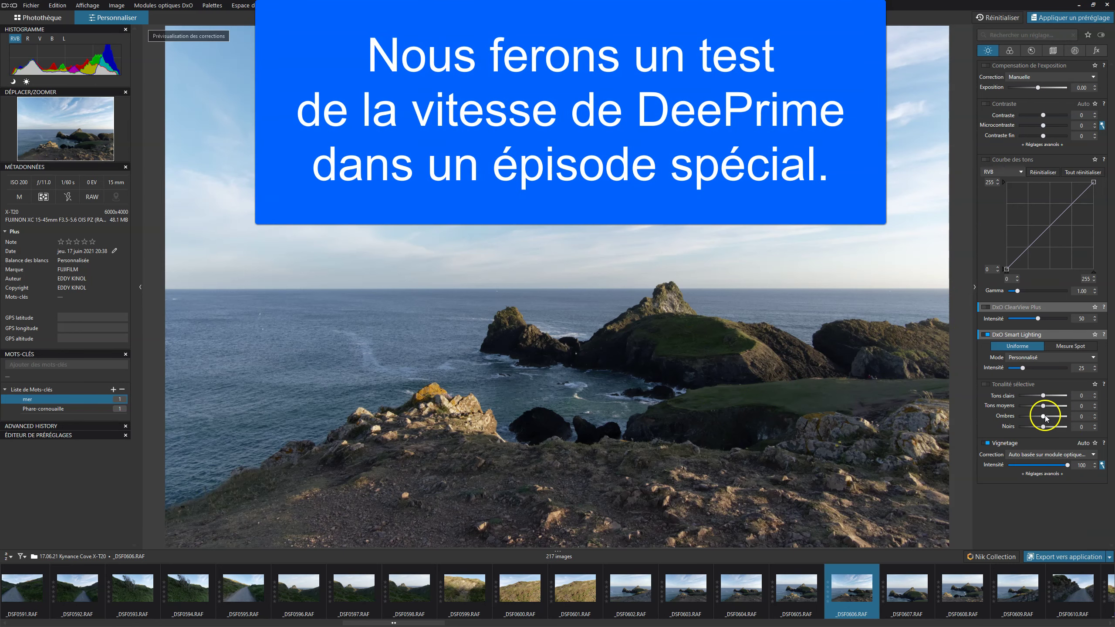
Raise the Shadows slider in Selective Tone to 27
{"action": "left_click_drag", "start_coordinate": [1046, 417], "coordinate": [1048, 419]}
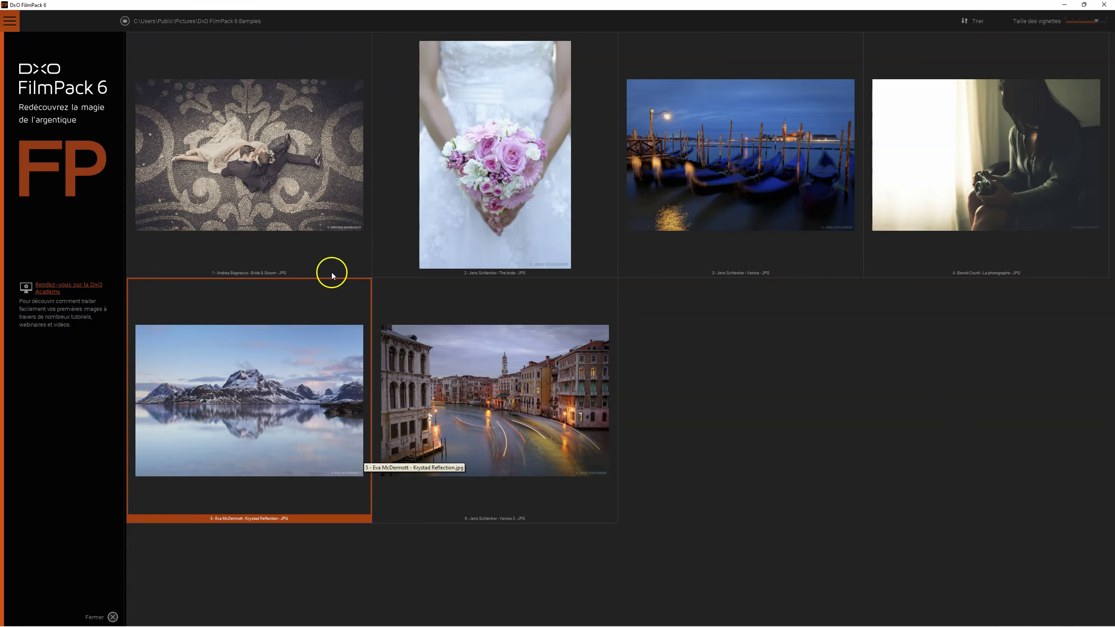
Open the Venice 2 canal thumbnail from the FilmPack sample browser for editing
{"action": "double_click", "coordinate": [510, 403]}
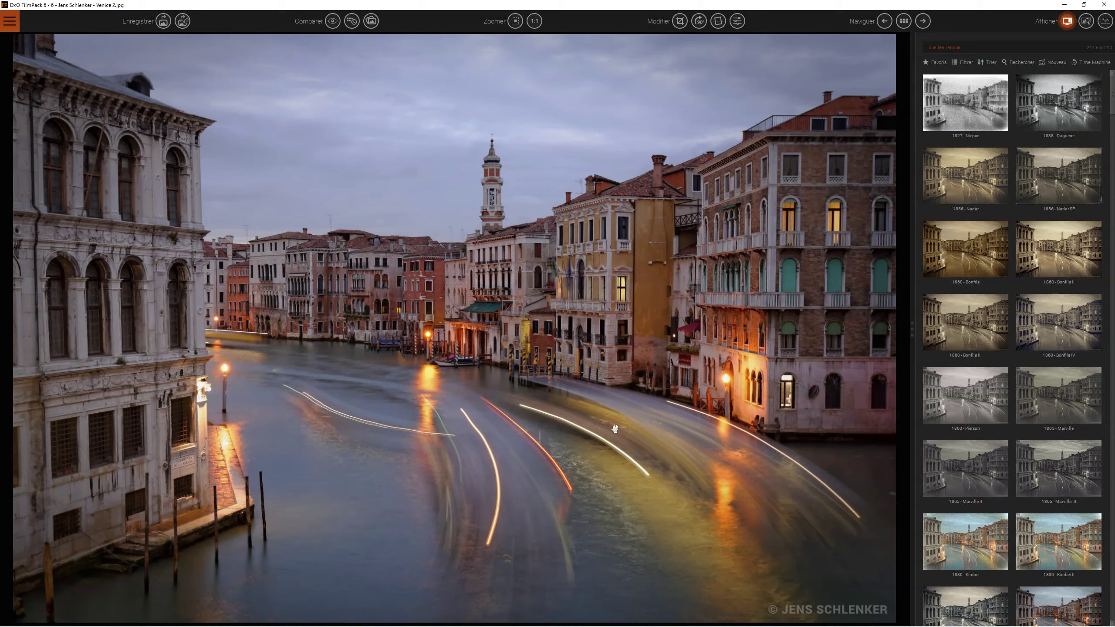
Open Time Machine and view the Niépce 1827, Daguerre 1838 and Nadar historical photos
{"action": "left_click", "coordinate": [1087, 63]}
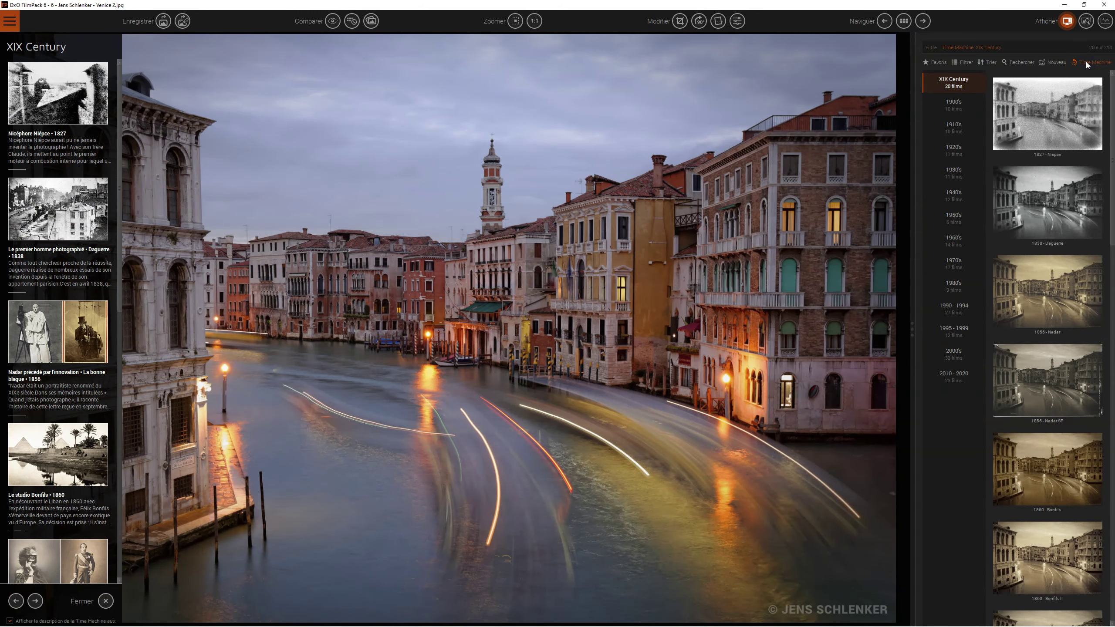
{"action": "scroll", "coordinate": [54, 229], "scroll_direction": "down", "scroll_amount": 10}
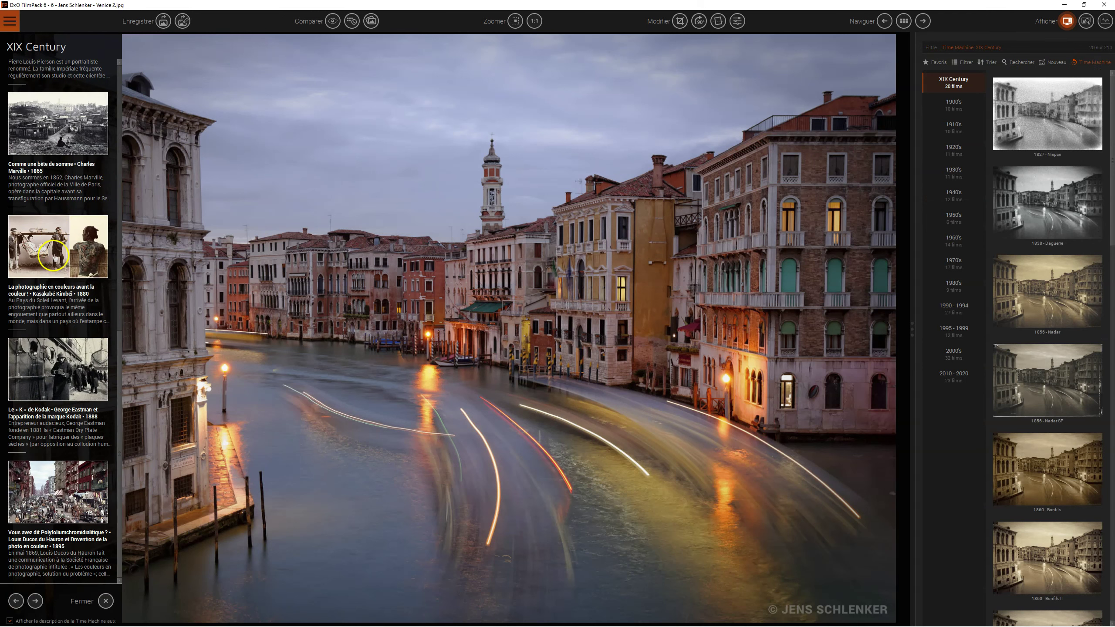
{"action": "scroll", "coordinate": [54, 260], "scroll_direction": "up", "scroll_amount": 10}
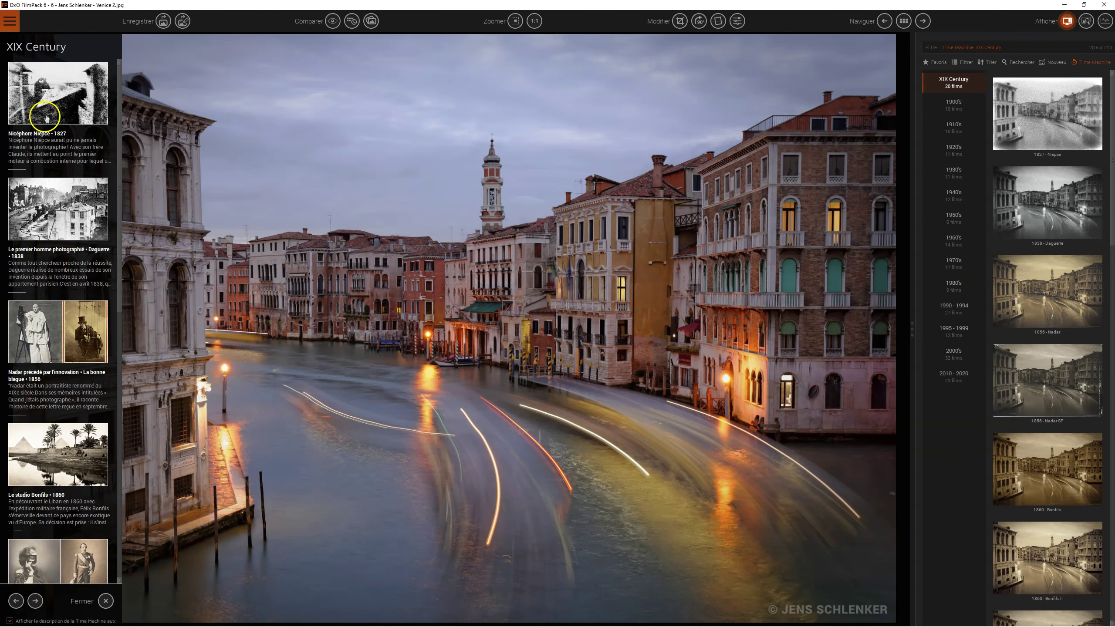
{"action": "left_click", "coordinate": [49, 110]}
{"action": "left_click", "coordinate": [55, 214]}
{"action": "left_click", "coordinate": [60, 324]}
{"action": "left_click", "coordinate": [60, 324]}
Browse the film decades from the 1900's through 2010-2020, returning to XIX Century
{"action": "left_click", "coordinate": [952, 113]}
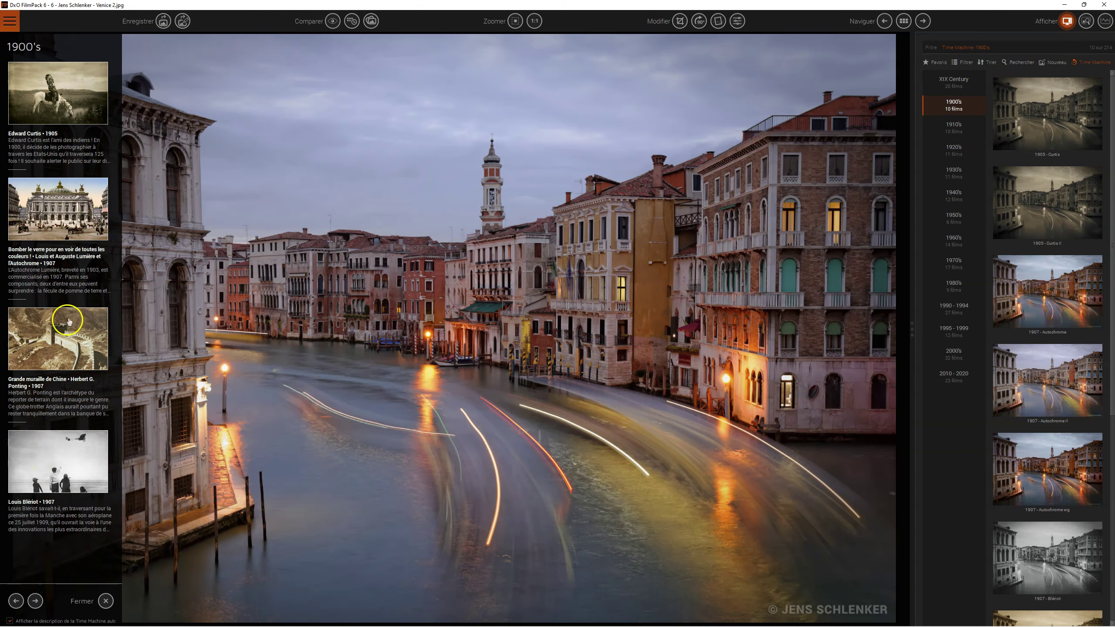
{"action": "left_click", "coordinate": [955, 126]}
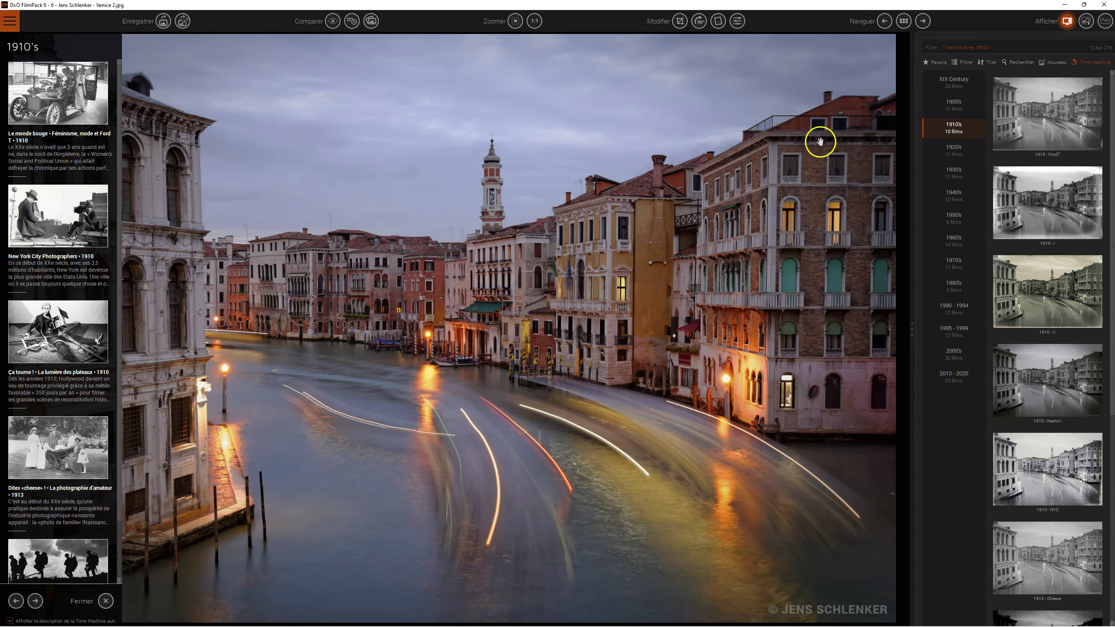
{"action": "left_click", "coordinate": [944, 151]}
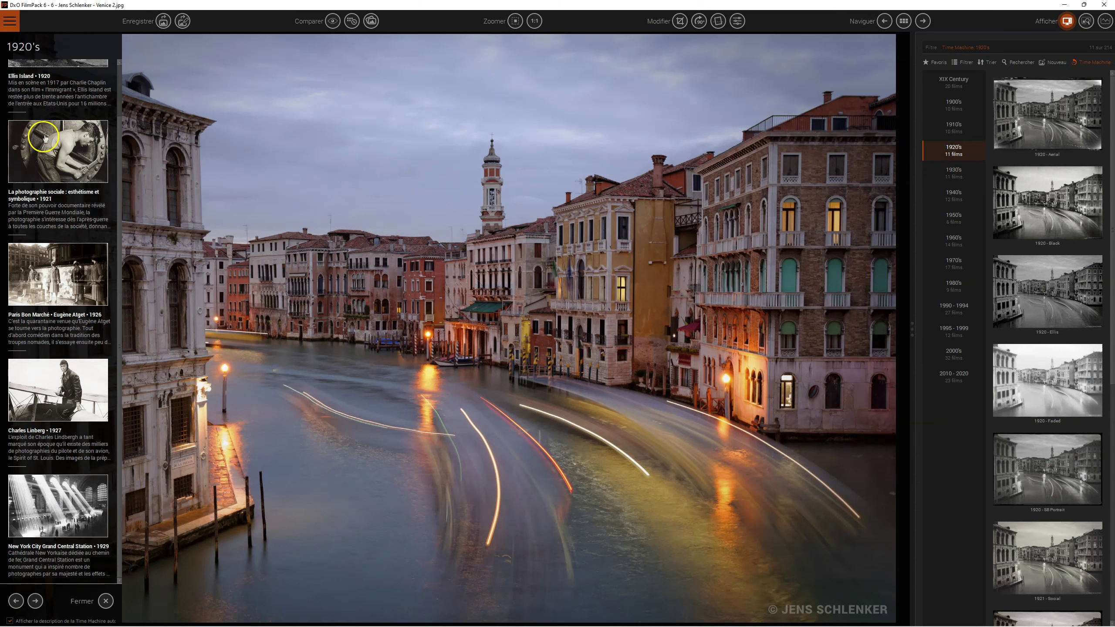
{"action": "scroll", "coordinate": [36, 469], "scroll_direction": "up", "scroll_amount": 1}
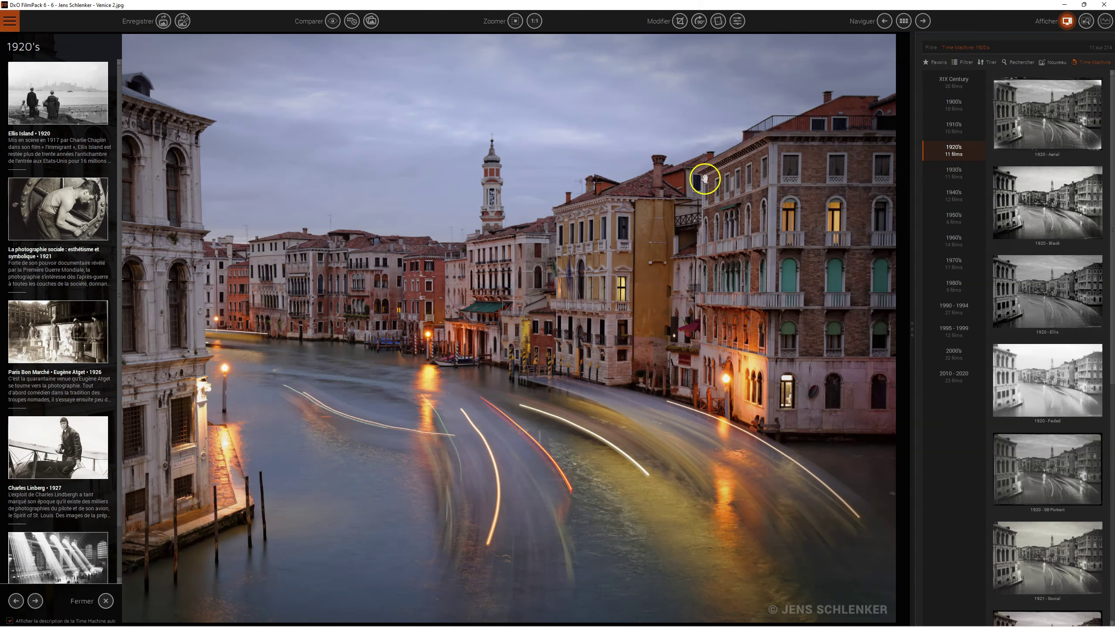
{"action": "left_click", "coordinate": [949, 176]}
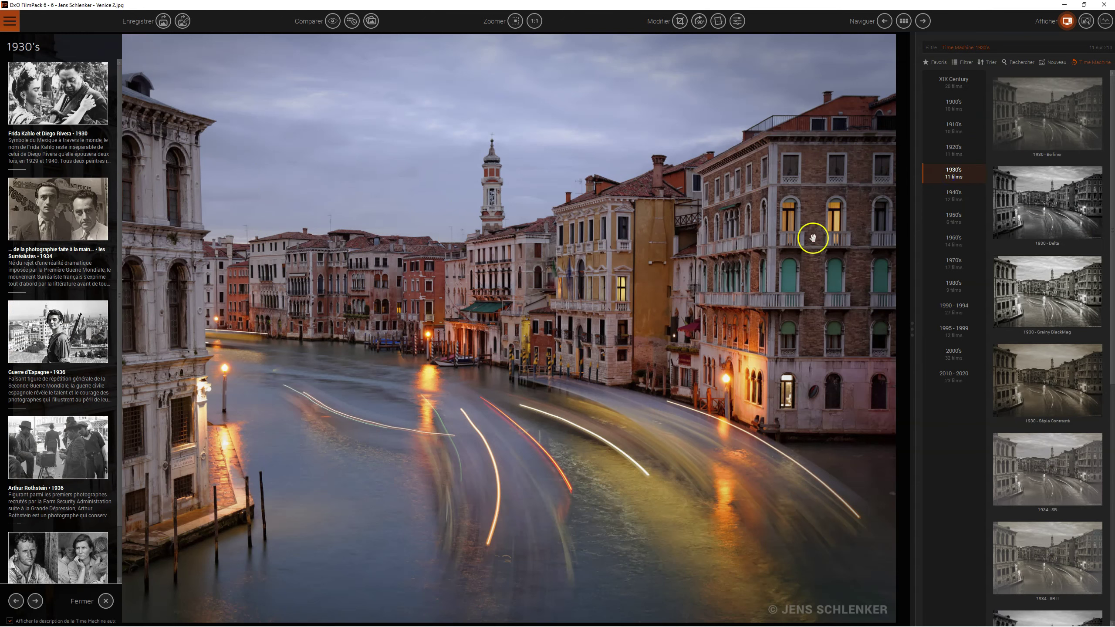
{"action": "left_click", "coordinate": [943, 198]}
{"action": "left_click", "coordinate": [946, 218]}
{"action": "left_click", "coordinate": [950, 263]}
{"action": "left_click", "coordinate": [952, 376]}
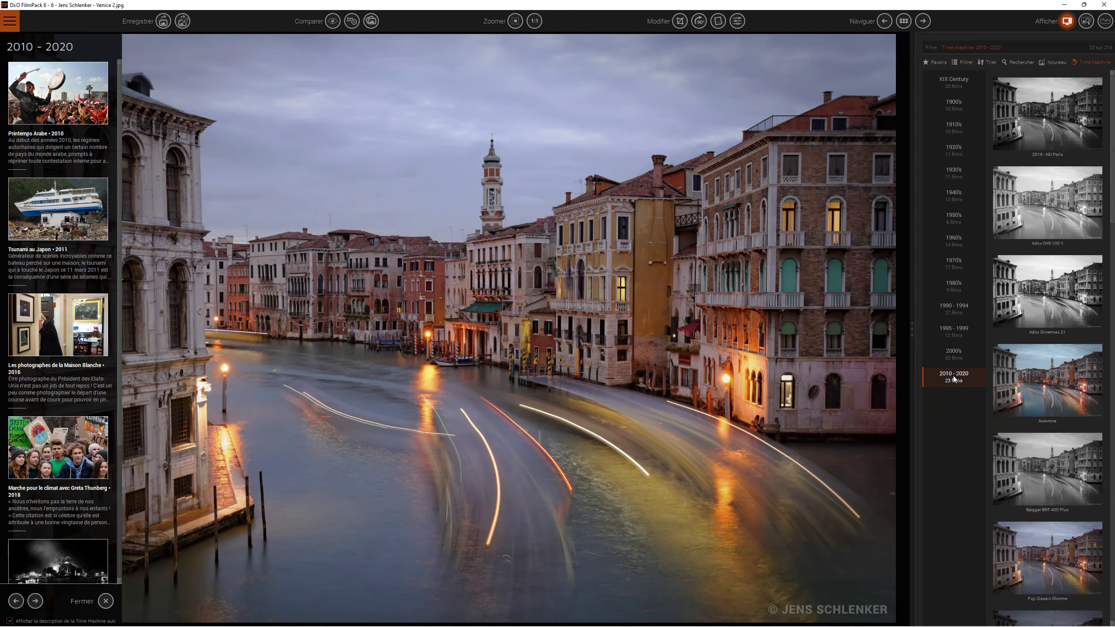
{"action": "left_click", "coordinate": [964, 353]}
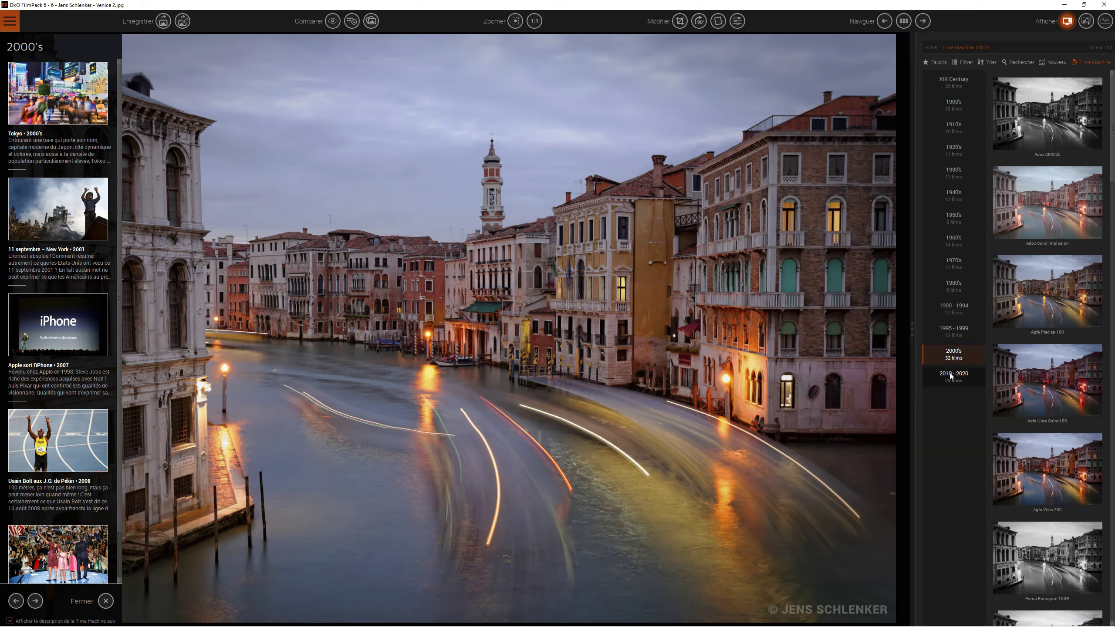
{"action": "left_click", "coordinate": [954, 82]}
Try the 1910-I, 1910-II, Keaton, NYC, 1913-Cheese and Plaque de verre renderings
{"action": "left_click", "coordinate": [951, 126]}
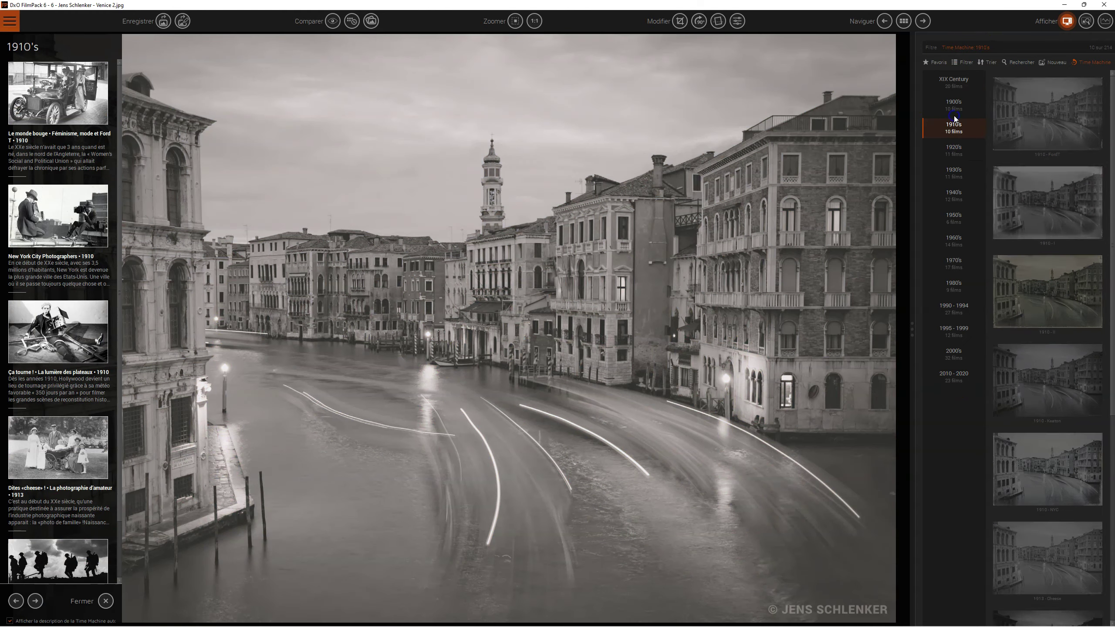
{"action": "left_click", "coordinate": [1022, 246]}
{"action": "left_click", "coordinate": [1066, 304]}
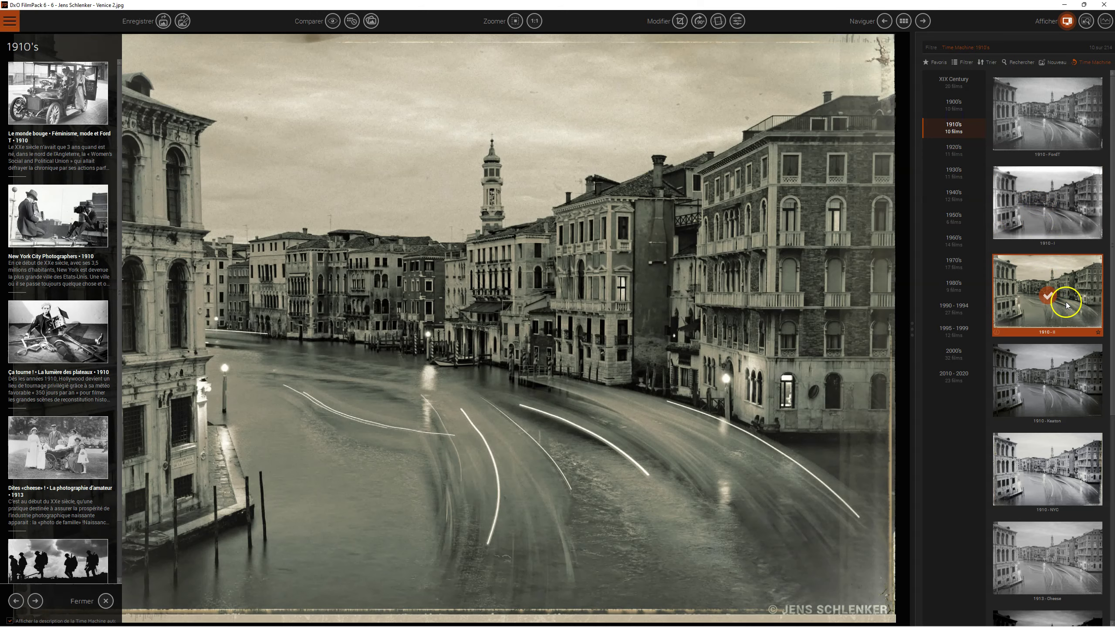
{"action": "left_click", "coordinate": [1046, 385]}
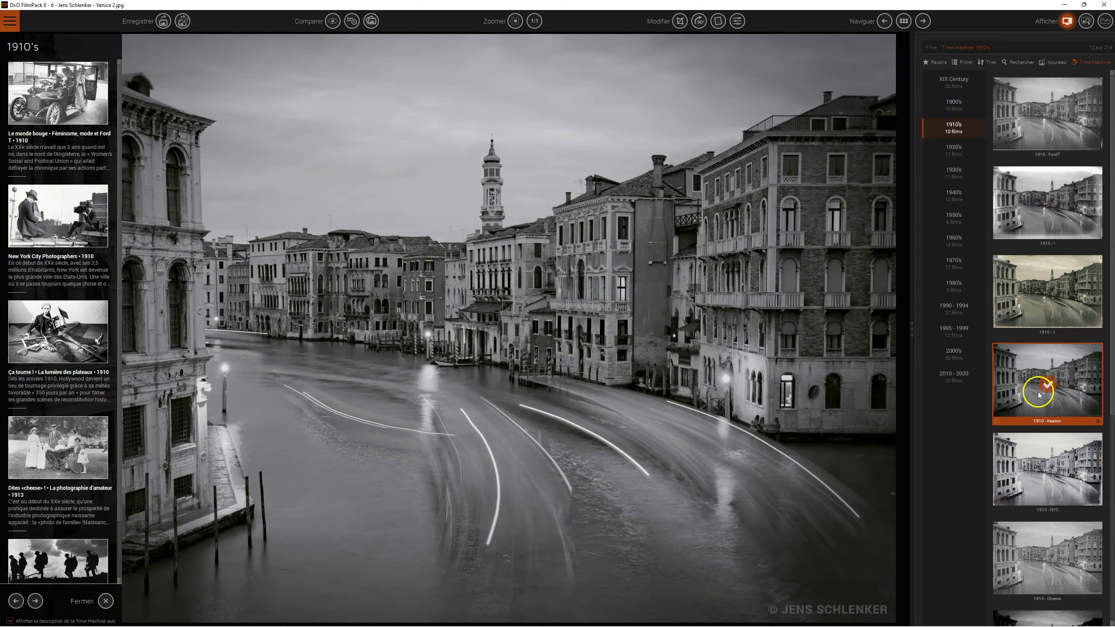
{"action": "left_click", "coordinate": [1046, 489]}
{"action": "left_click", "coordinate": [1051, 537]}
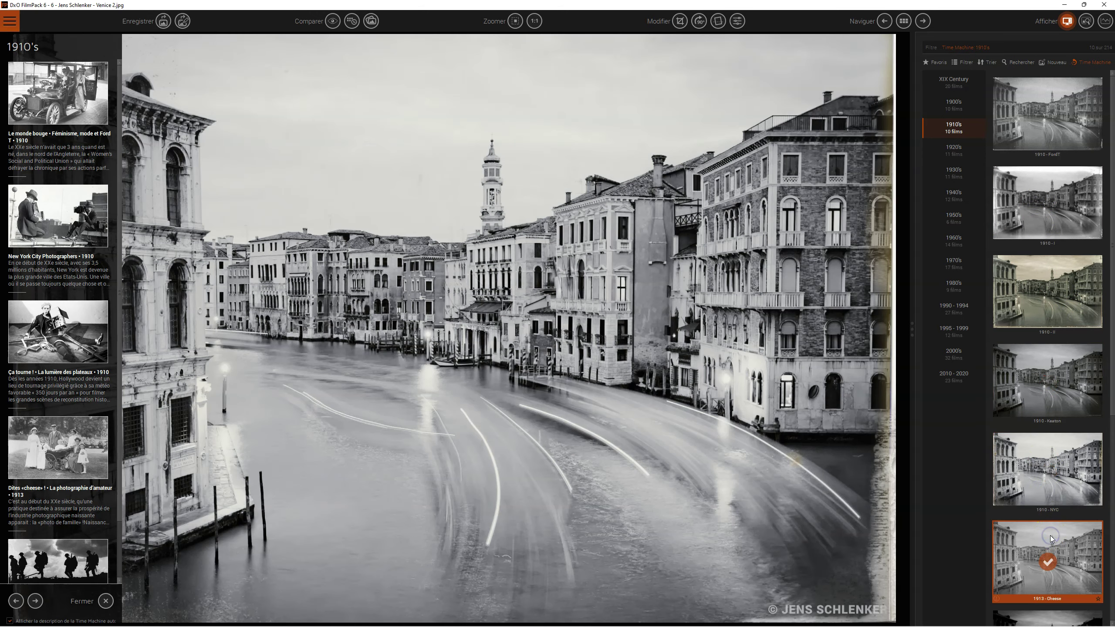
{"action": "scroll", "coordinate": [1053, 519], "scroll_direction": "down", "scroll_amount": 5}
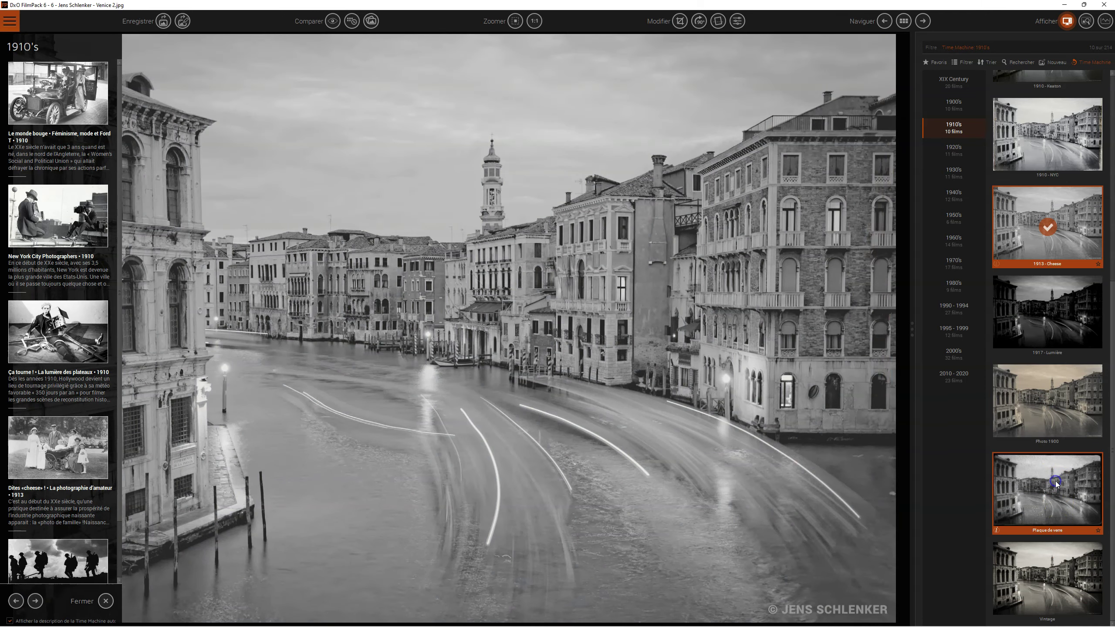
{"action": "left_click", "coordinate": [1056, 483]}
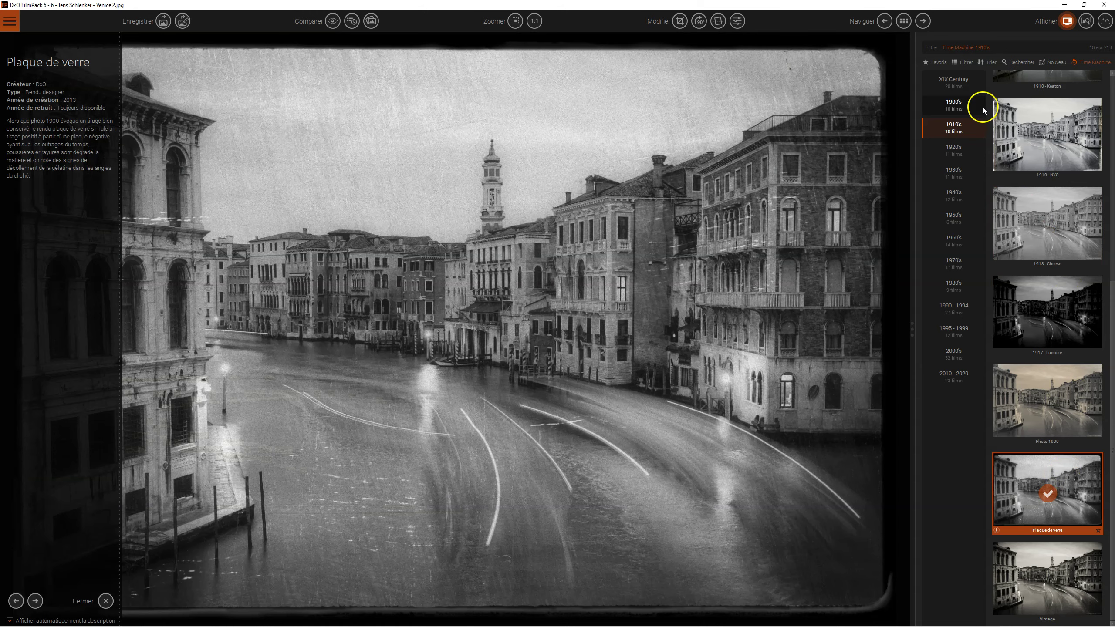
Apply Fuji Instax after trying Fuji Classic Chrome, Chrome+ and Classic Negative; show its adjustments
{"action": "left_click", "coordinate": [956, 384]}
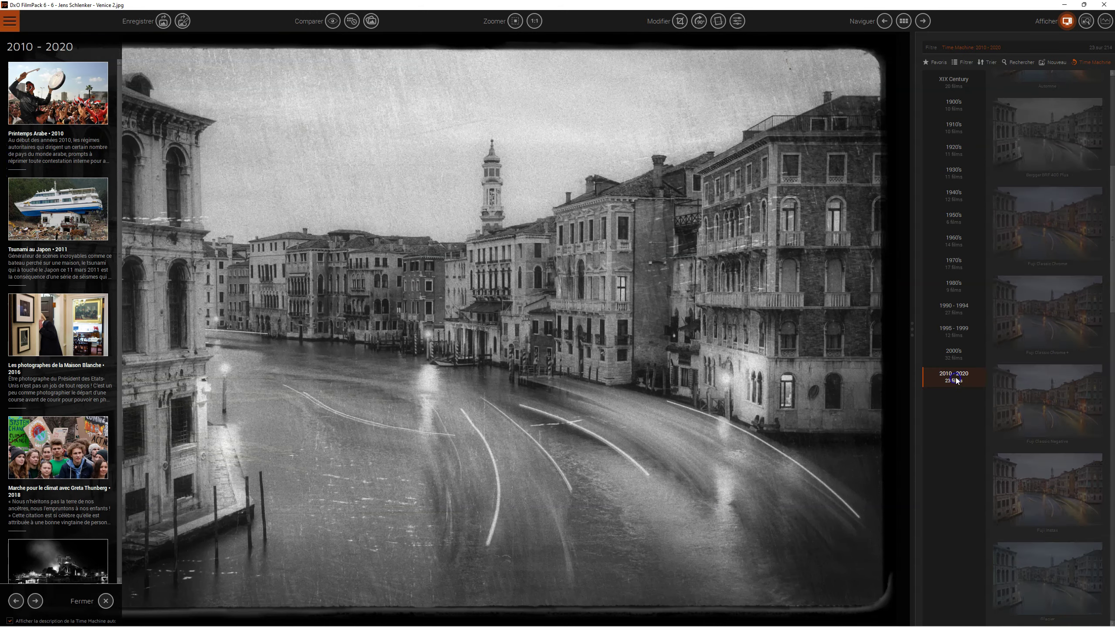
{"action": "left_click", "coordinate": [1062, 245]}
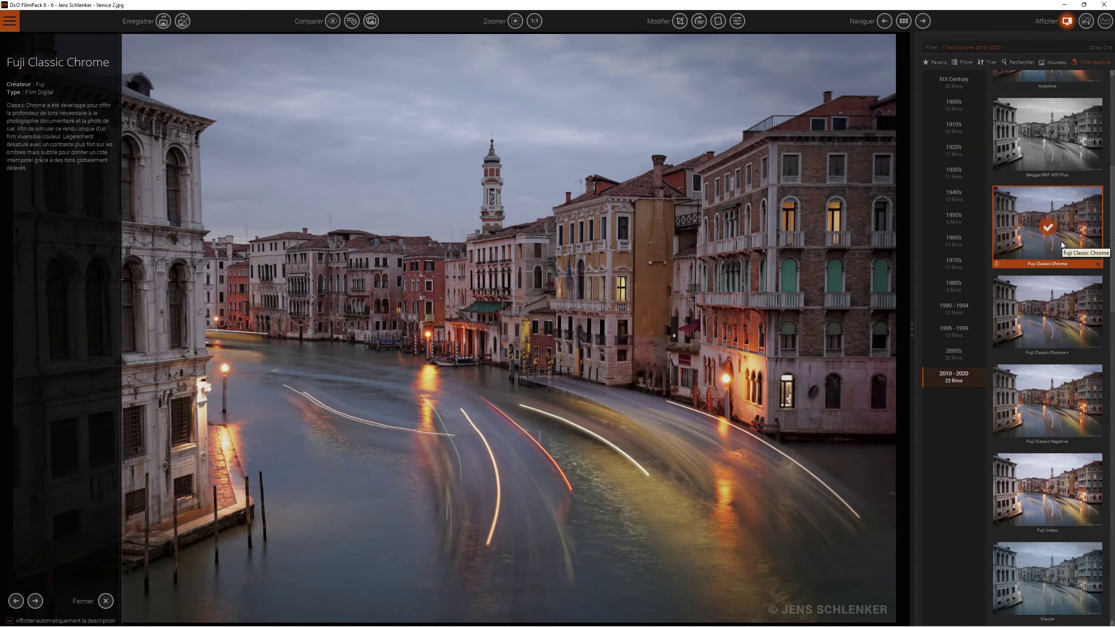
{"action": "left_click", "coordinate": [1055, 297]}
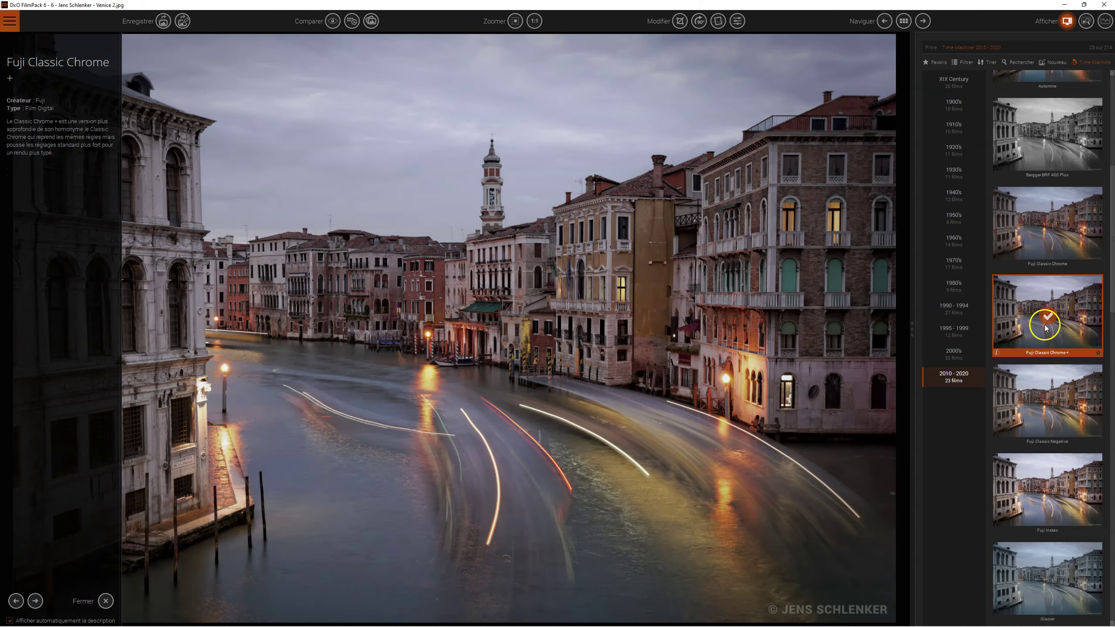
{"action": "left_click", "coordinate": [1037, 386]}
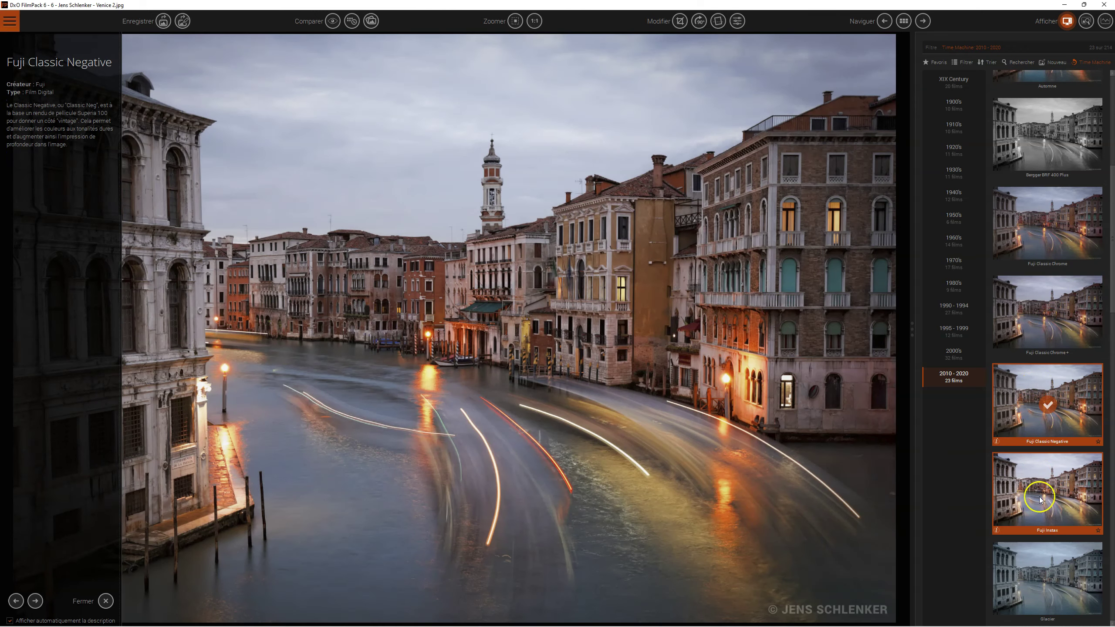
{"action": "left_click", "coordinate": [1040, 499]}
{"action": "left_click", "coordinate": [737, 21]}
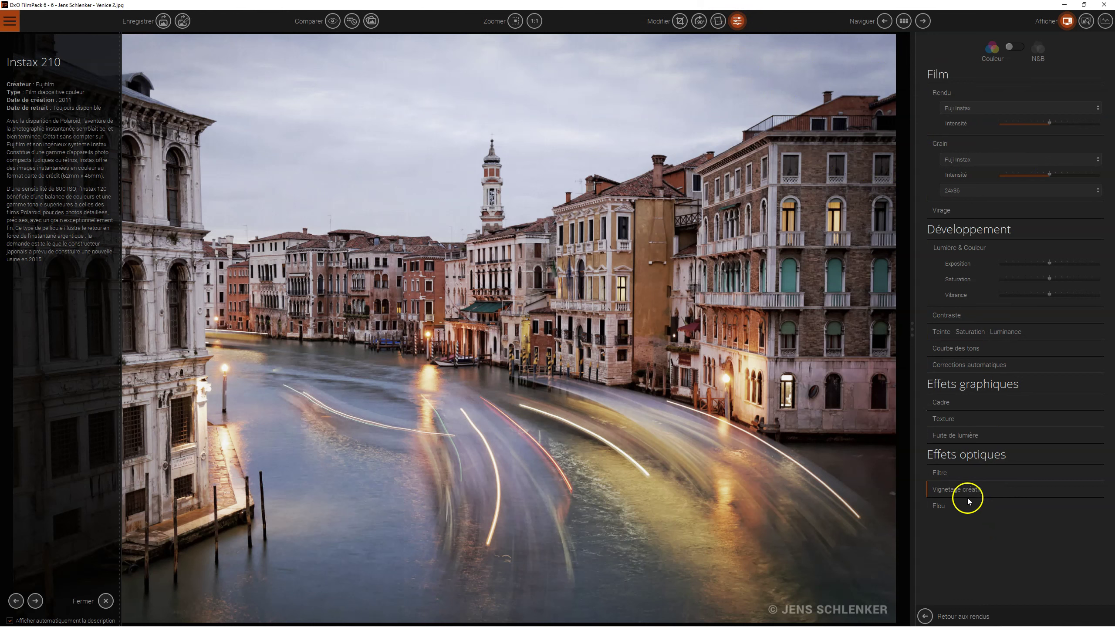
Set the colour filter to the cool-tone Ton froid
{"action": "left_click", "coordinate": [947, 476]}
{"action": "left_click", "coordinate": [941, 477]}
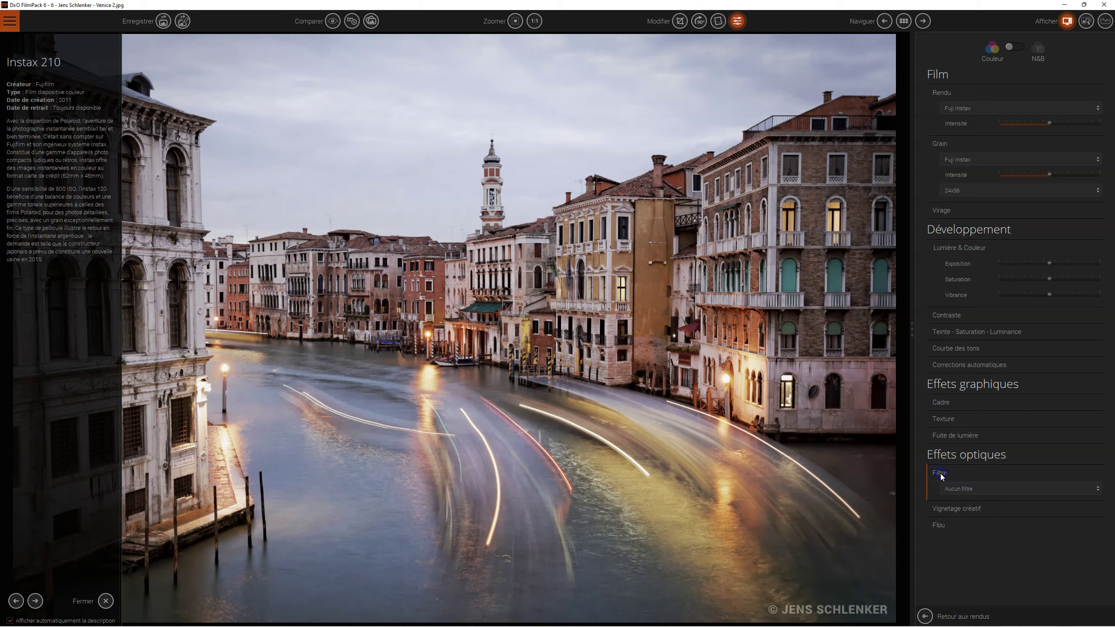
{"action": "left_click", "coordinate": [953, 489]}
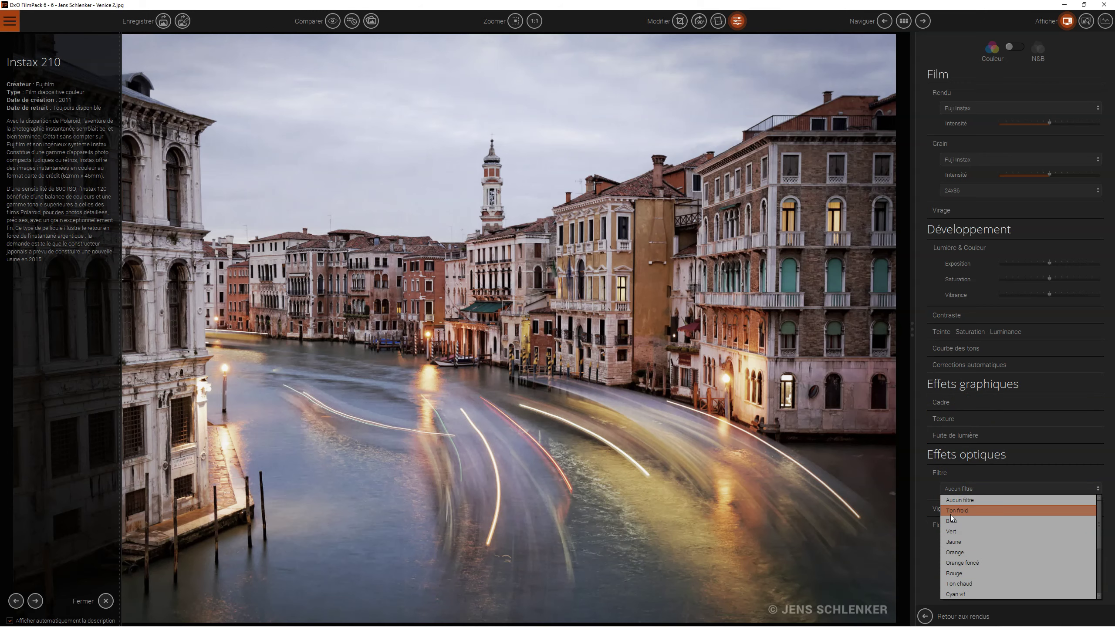
{"action": "left_click", "coordinate": [951, 517]}
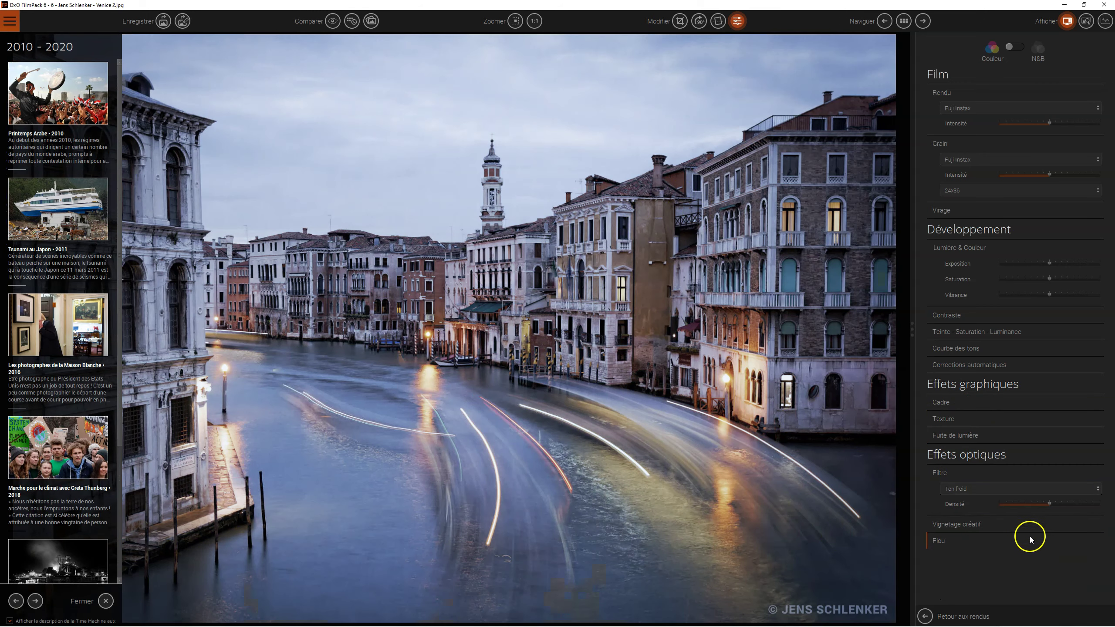
Keep Fuji Instax rendering and 24x36 grain; expand Contraste and Teinte - Saturation - Luminance
{"action": "left_click", "coordinate": [991, 107]}
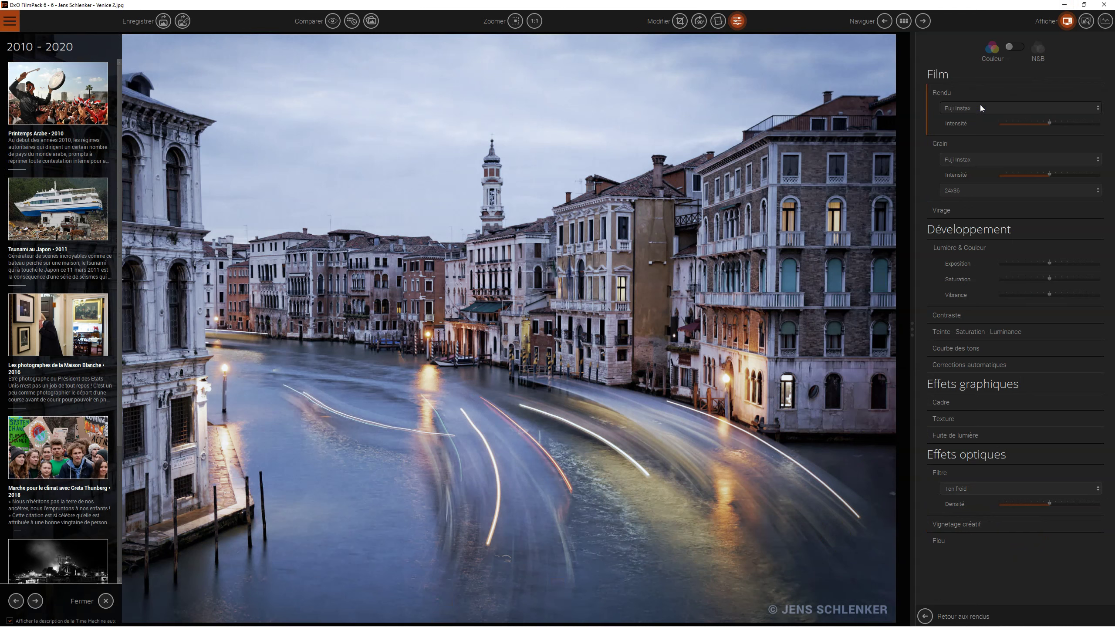
{"action": "left_click", "coordinate": [965, 190]}
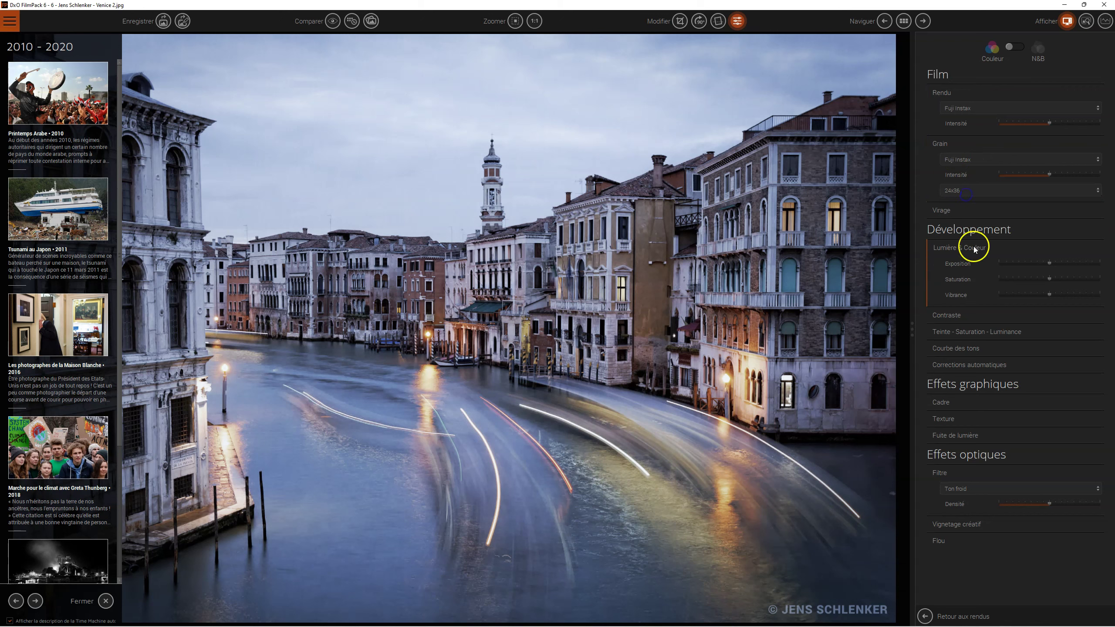
{"action": "left_click", "coordinate": [948, 315]}
{"action": "left_click", "coordinate": [964, 391]}
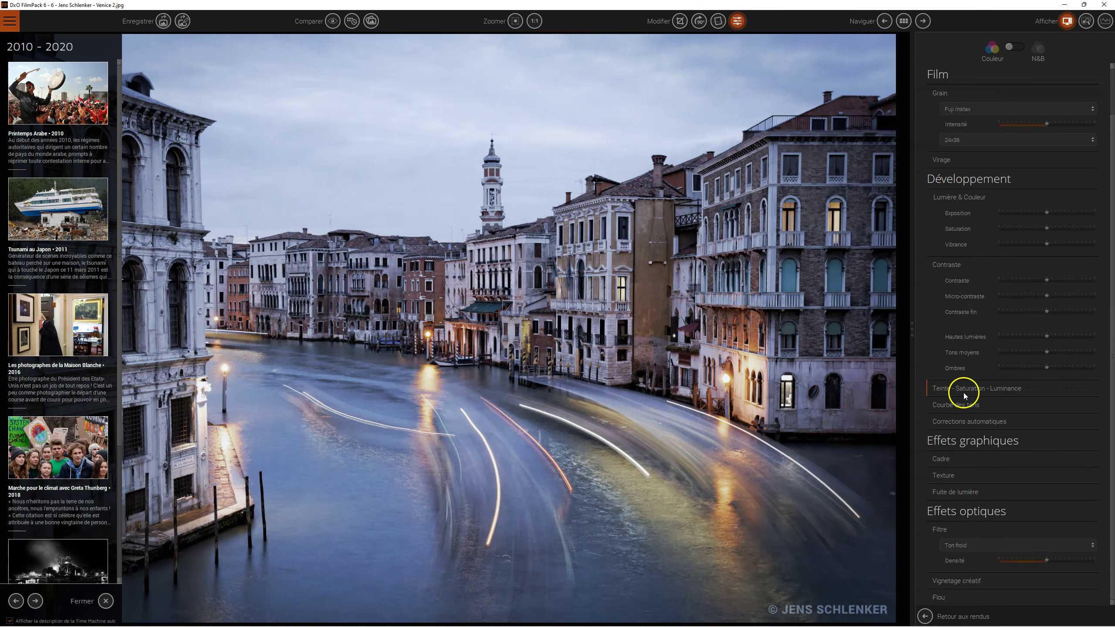
{"action": "left_click", "coordinate": [968, 406]}
{"action": "left_click", "coordinate": [941, 440]}
{"action": "left_click", "coordinate": [973, 455]}
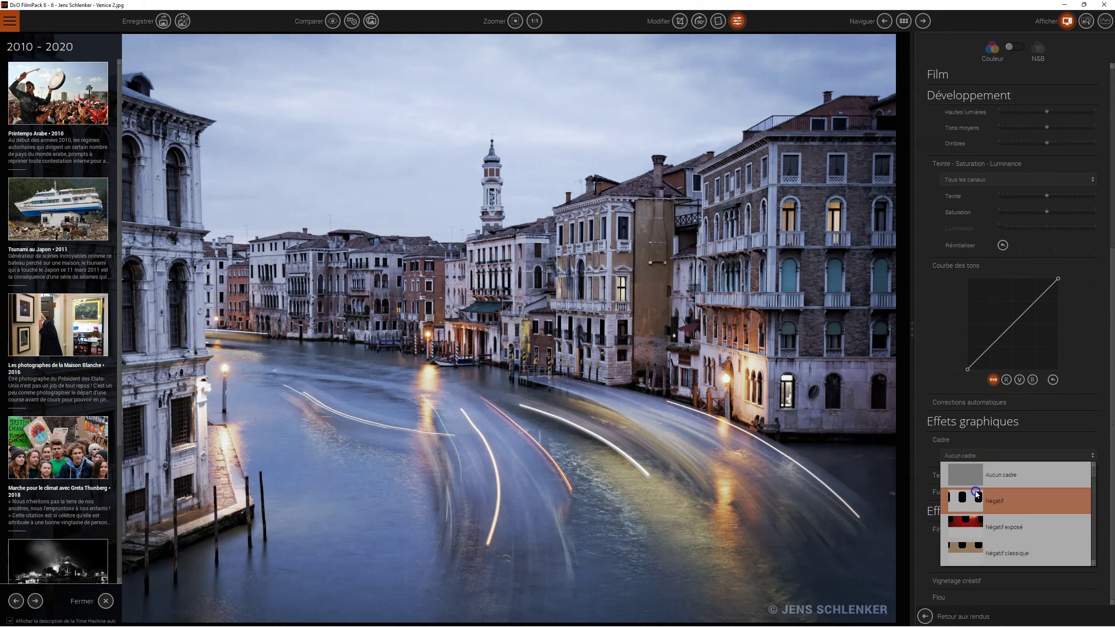
Try the Négatif, Instantané, Cadre en bois and Petit intérieur blanc frames, then choose Aucun cadre
{"action": "left_click", "coordinate": [977, 492]}
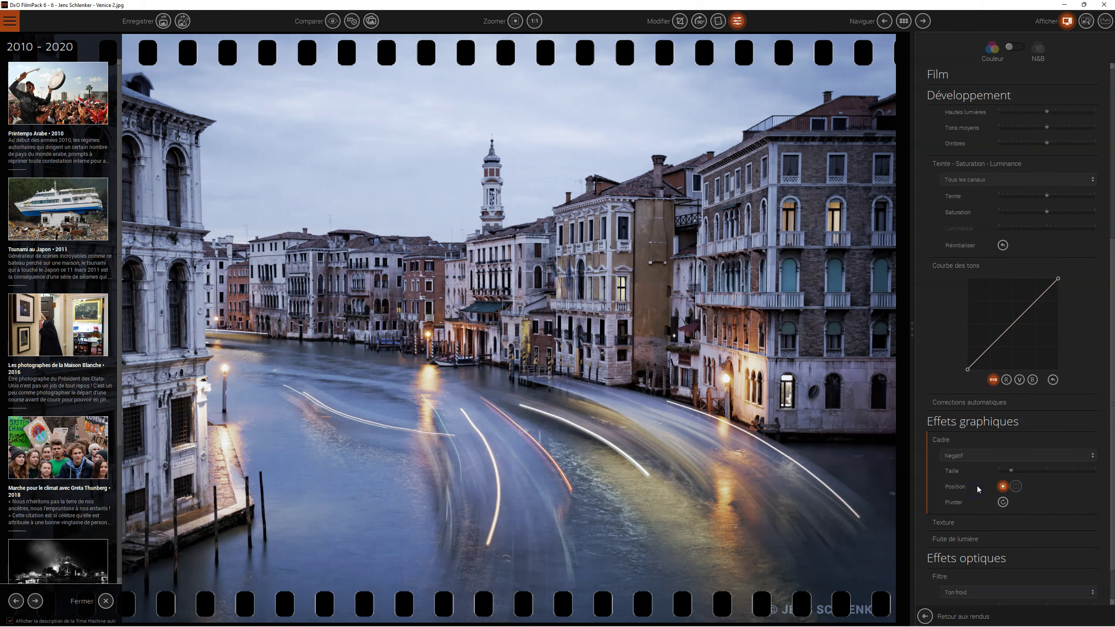
{"action": "left_click", "coordinate": [979, 459]}
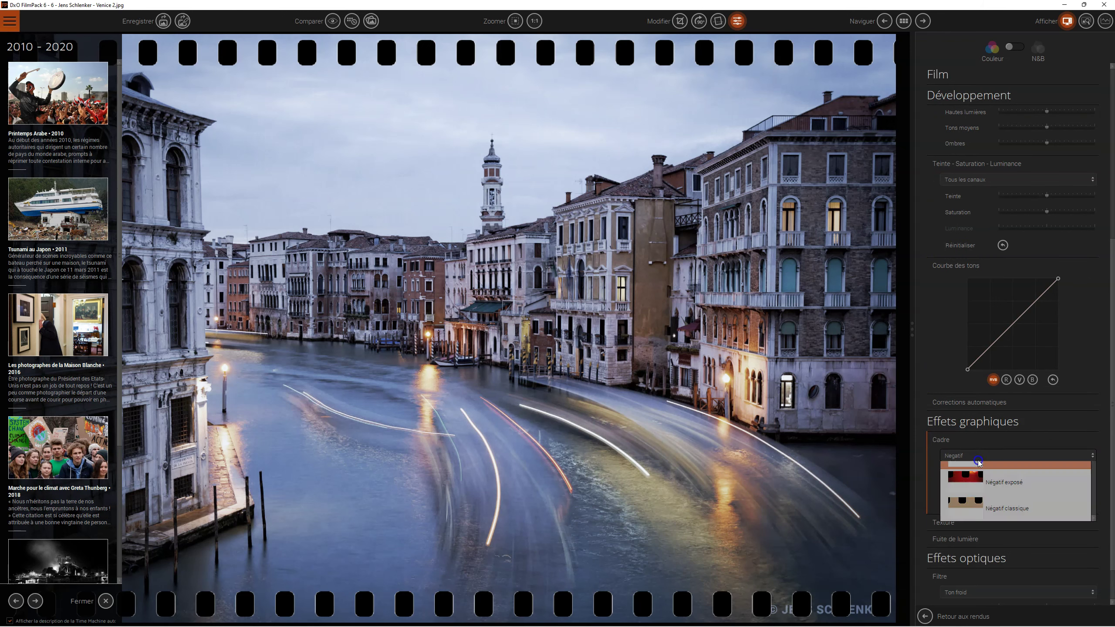
{"action": "scroll", "coordinate": [988, 529], "scroll_direction": "down", "scroll_amount": 2}
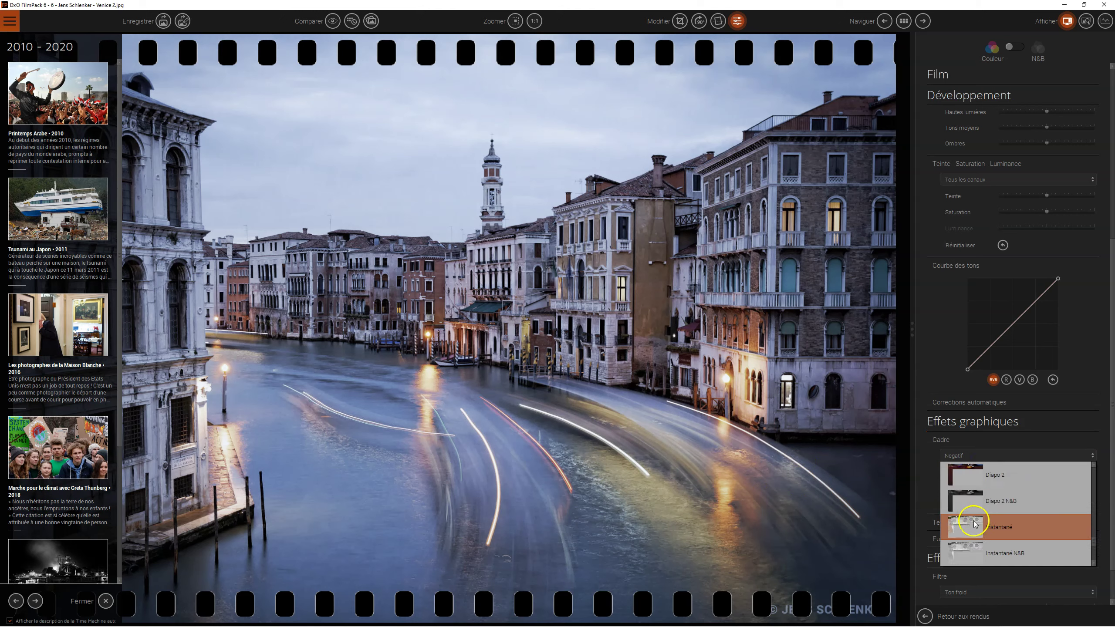
{"action": "left_click", "coordinate": [973, 523]}
{"action": "scroll", "coordinate": [973, 522], "scroll_direction": "down", "scroll_amount": 2}
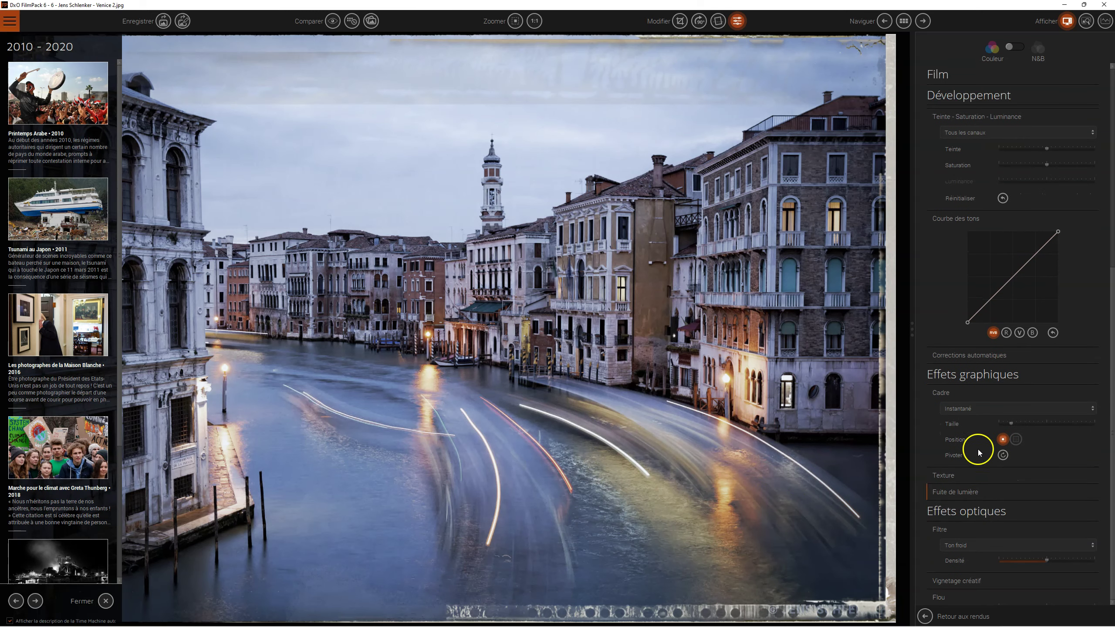
{"action": "key", "text": "Down"}
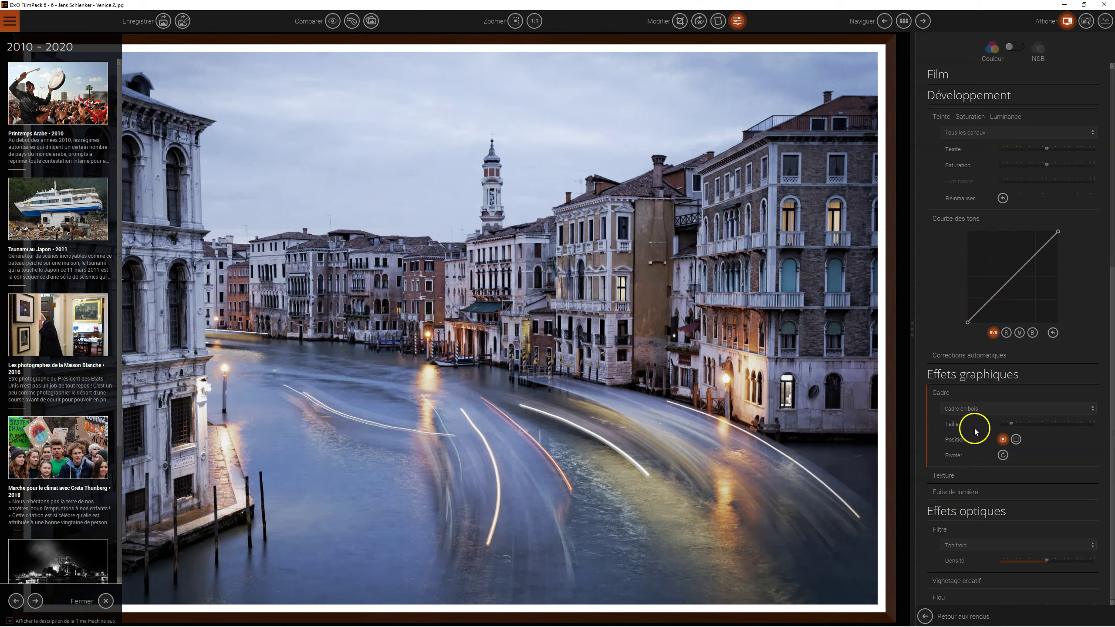
{"action": "left_click", "coordinate": [970, 409]}
{"action": "left_click", "coordinate": [969, 429]}
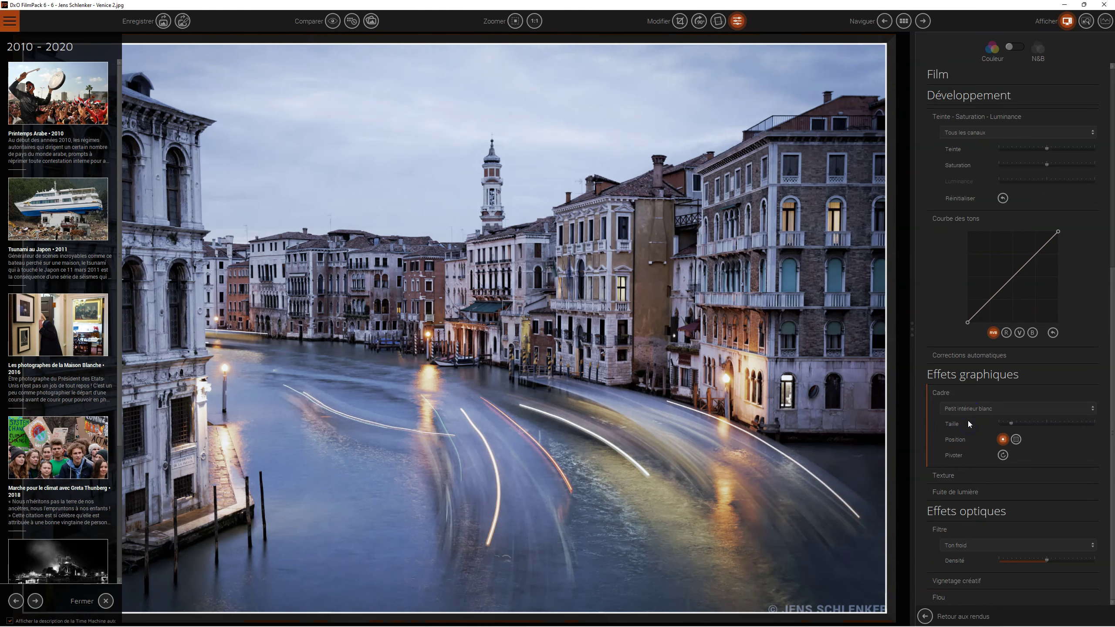
{"action": "scroll", "coordinate": [969, 424], "scroll_direction": "up", "scroll_amount": 3}
{"action": "left_click", "coordinate": [981, 505]}
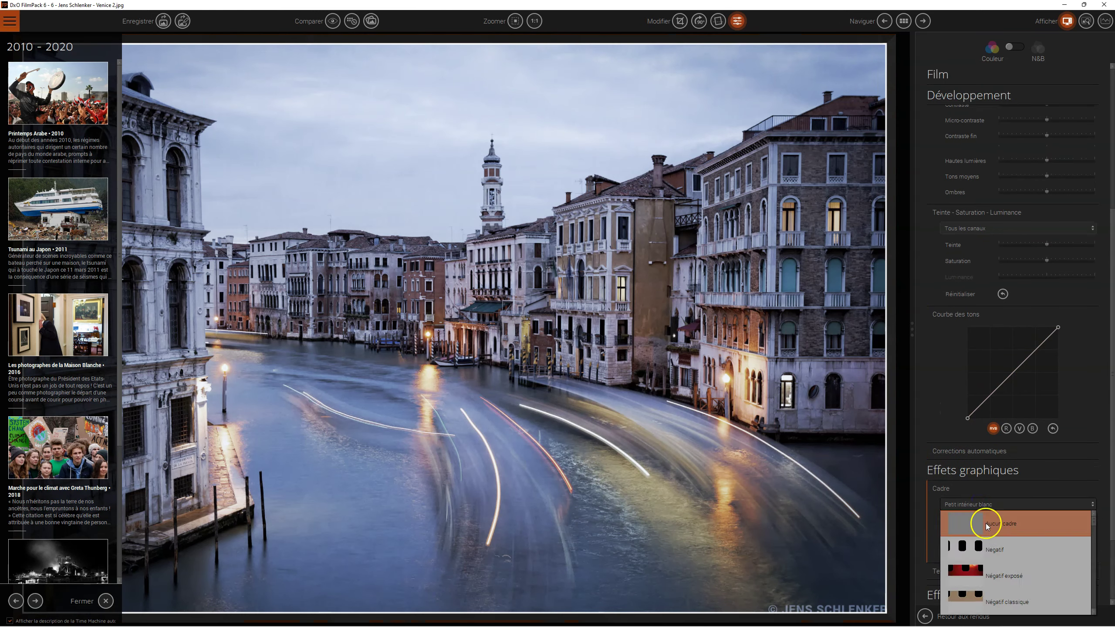
{"action": "left_click", "coordinate": [987, 525]}
{"action": "scroll", "coordinate": [1028, 449], "scroll_direction": "down", "scroll_amount": 2}
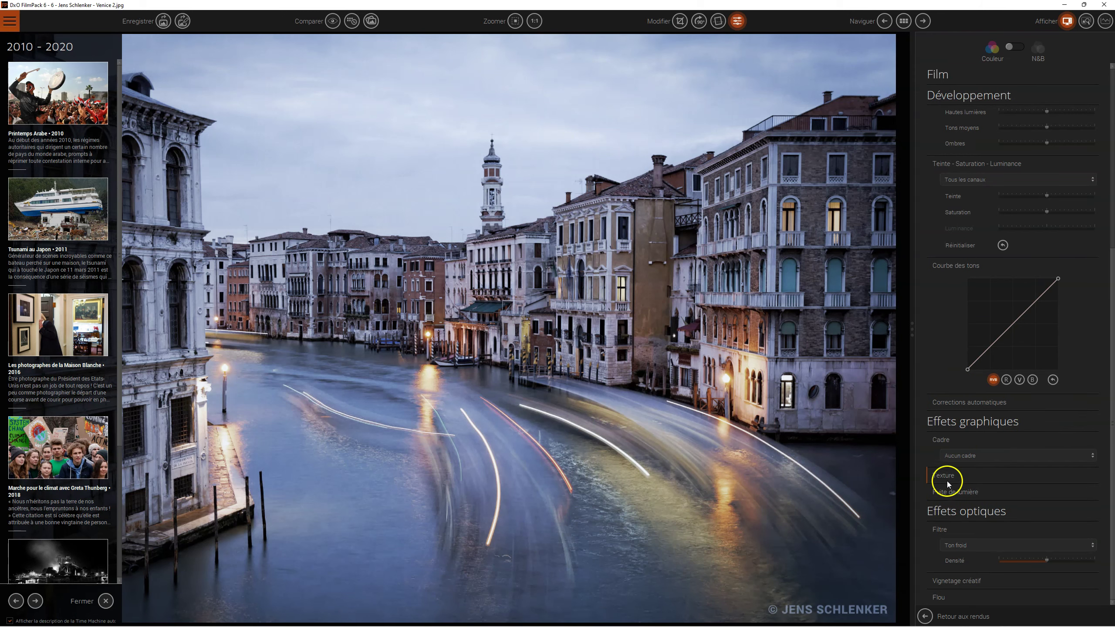
Set the texture to Taches 1 and add the Fuite couleur 3 light leak
{"action": "left_click", "coordinate": [966, 491]}
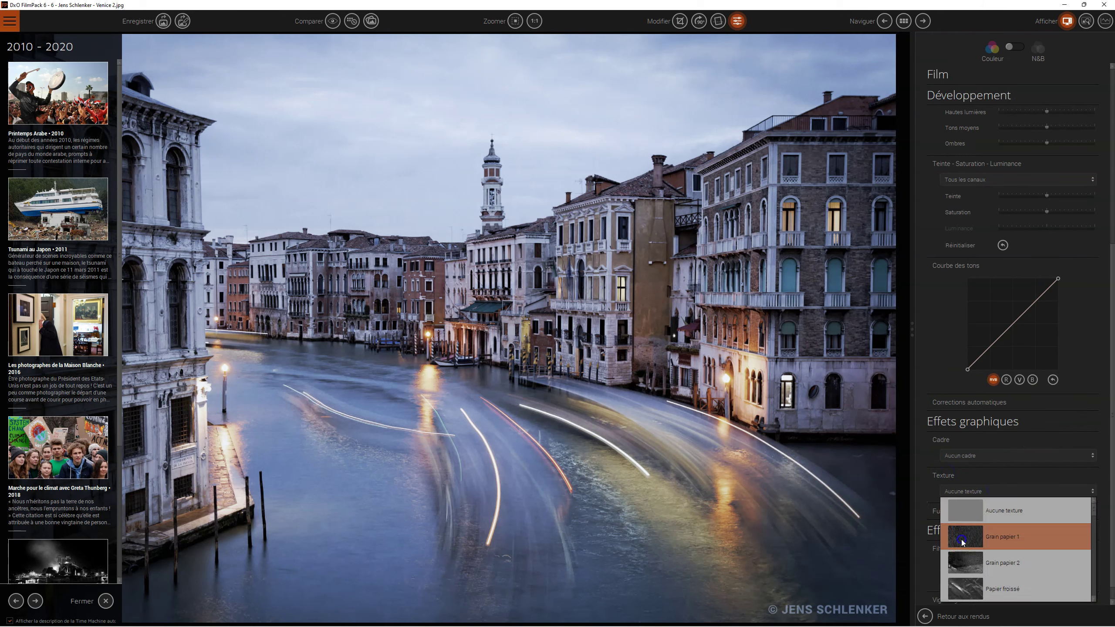
{"action": "left_click", "coordinate": [962, 543]}
{"action": "left_click", "coordinate": [975, 490]}
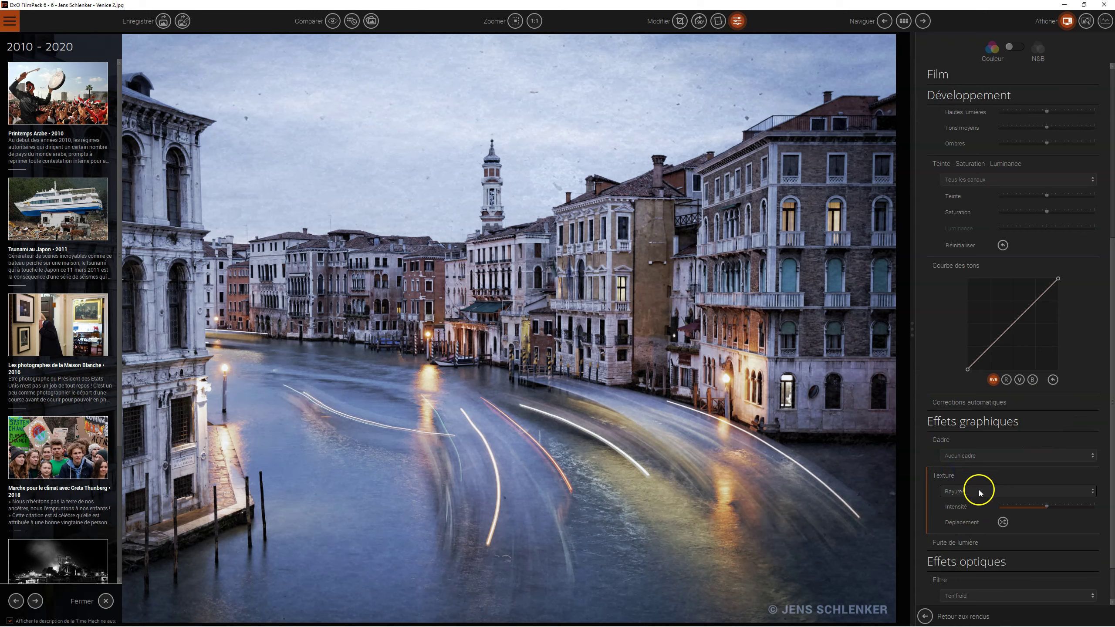
{"action": "left_click", "coordinate": [971, 547]}
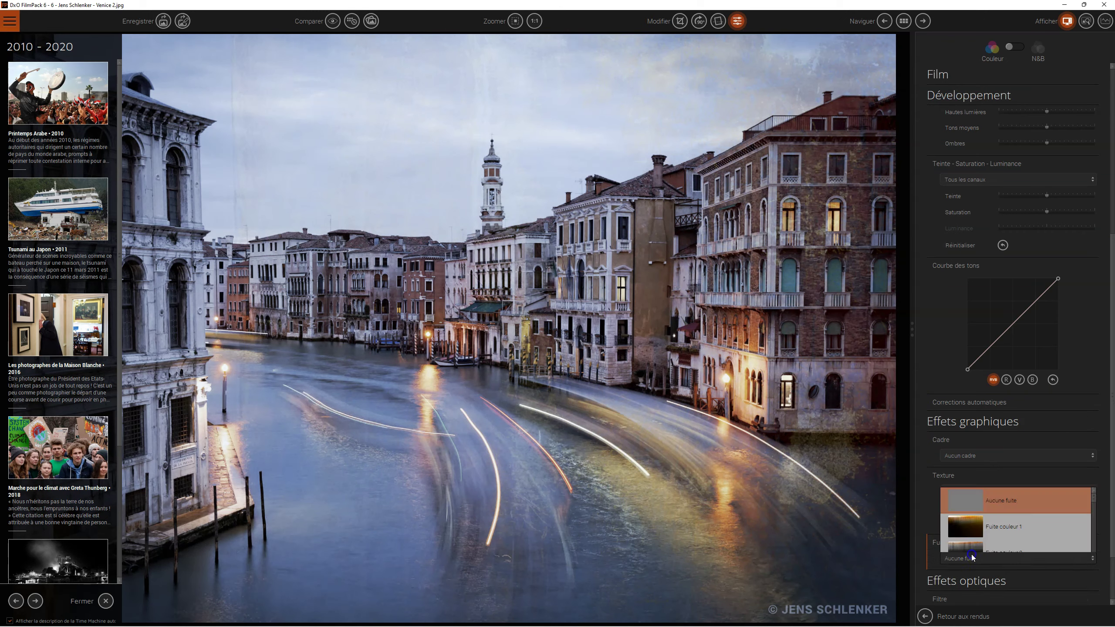
{"action": "left_click", "coordinate": [972, 522]}
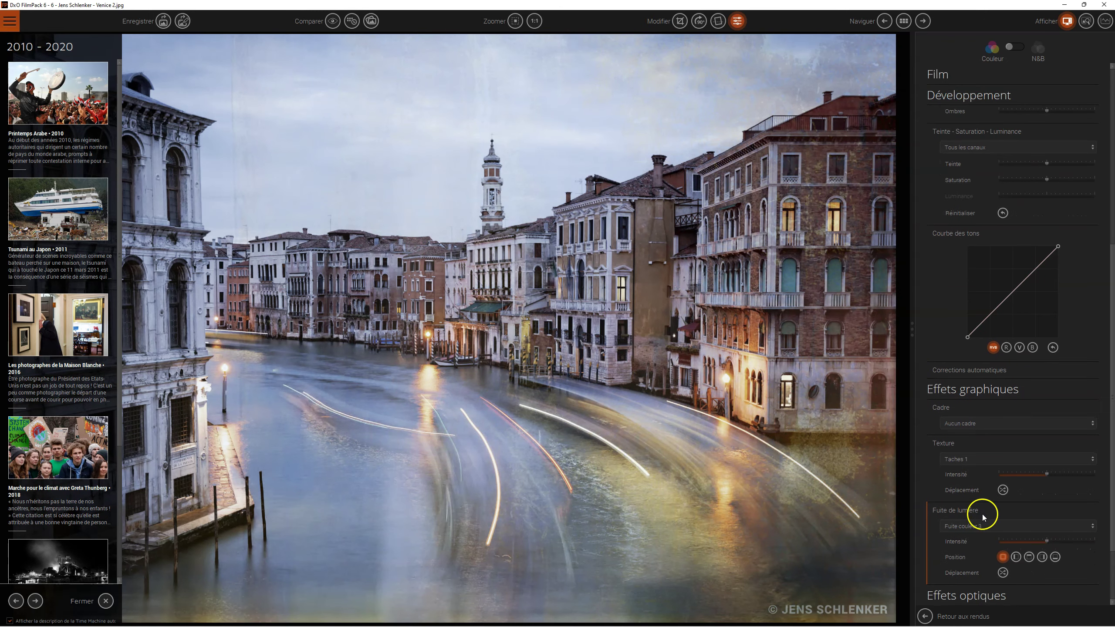
{"action": "scroll", "coordinate": [984, 512], "scroll_direction": "down", "scroll_amount": 2}
{"action": "scroll", "coordinate": [1019, 557], "scroll_direction": "down", "scroll_amount": 1}
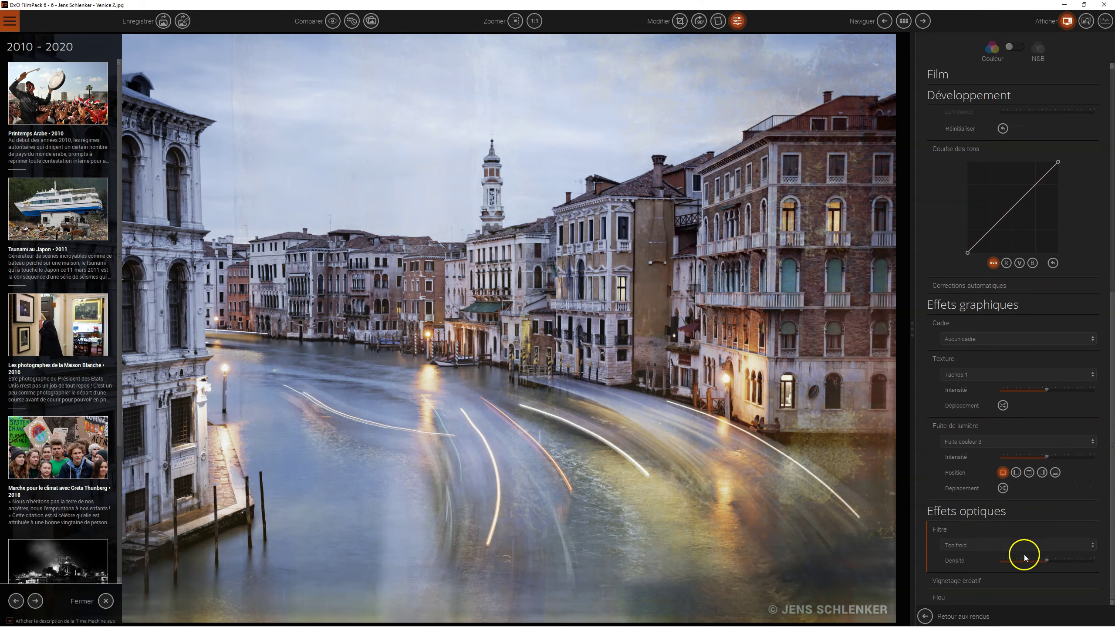
Set the colour filter to Rouge, after trying Jaune, with density dragged to 0
{"action": "left_click", "coordinate": [950, 545]}
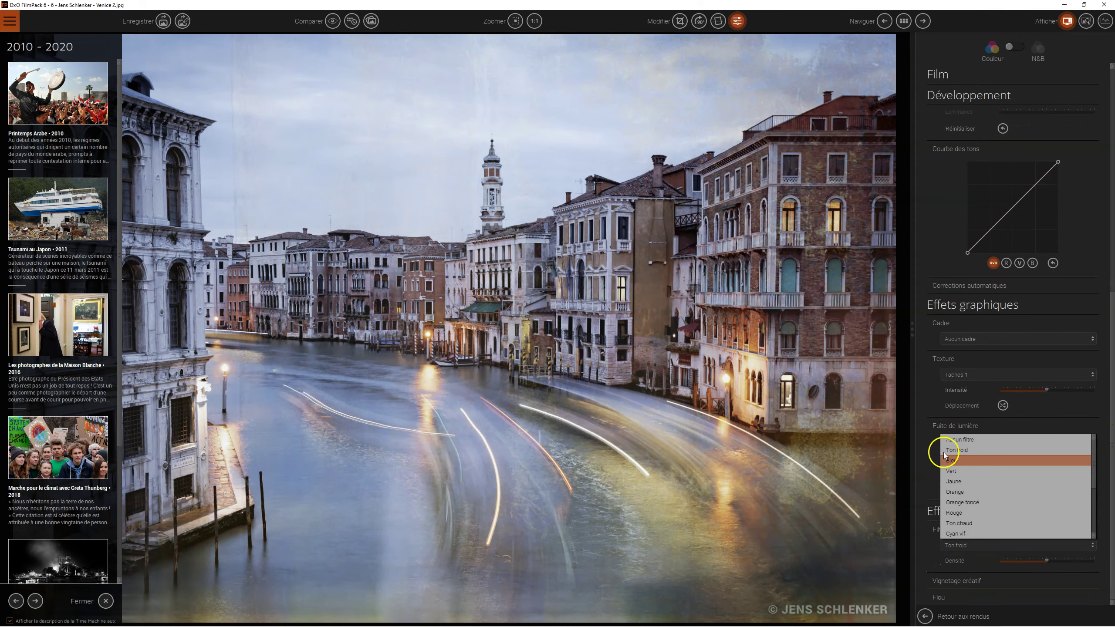
{"action": "left_click", "coordinate": [950, 483]}
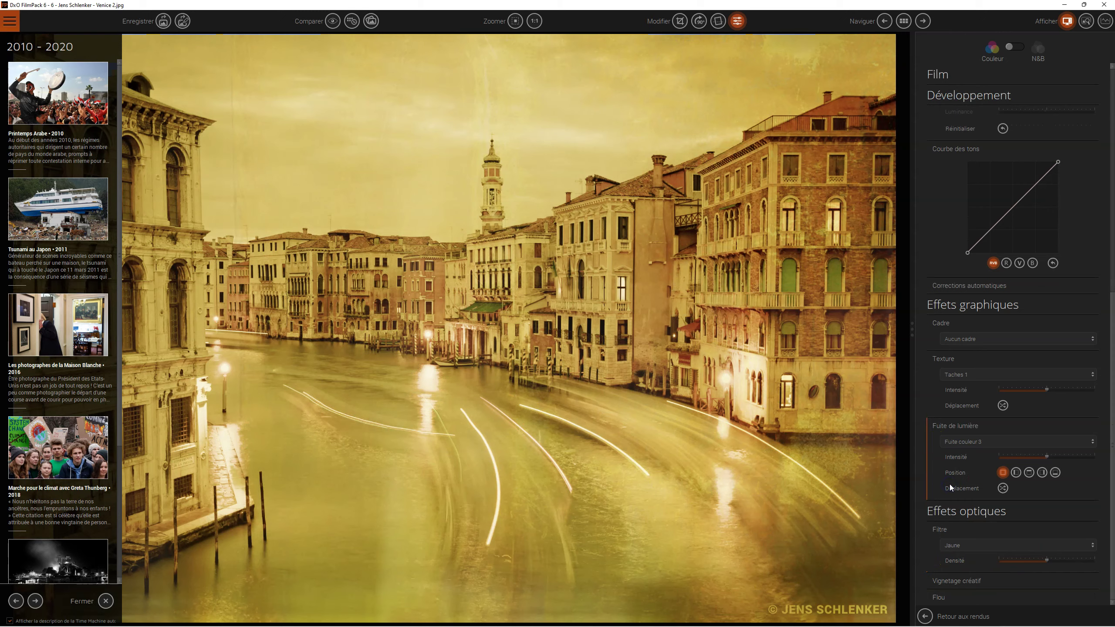
{"action": "left_click", "coordinate": [973, 546]}
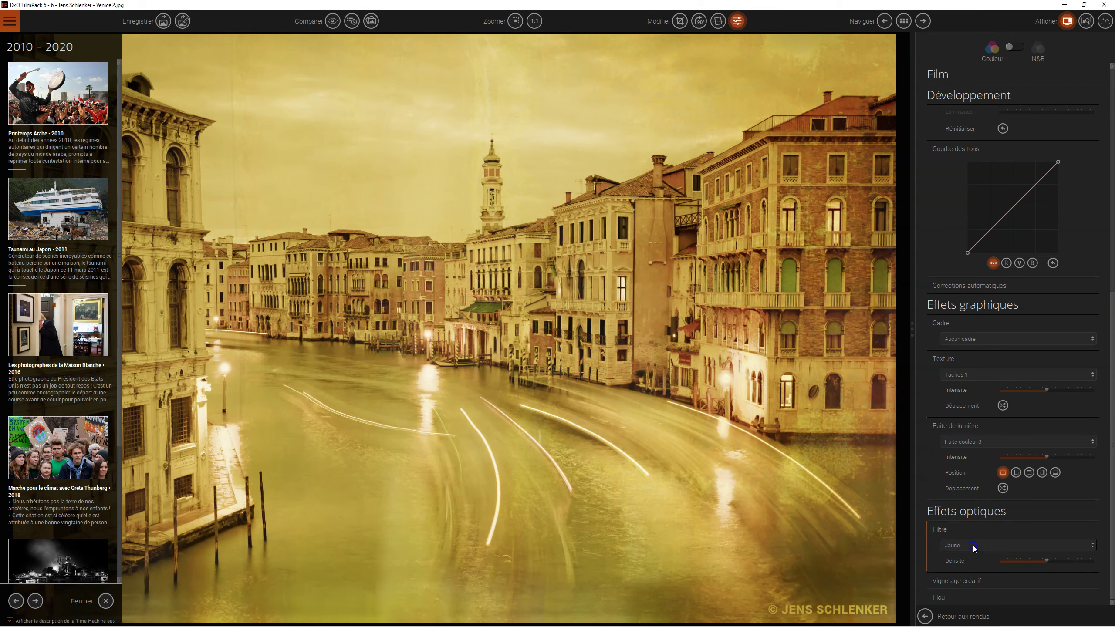
{"action": "left_click", "coordinate": [971, 513]}
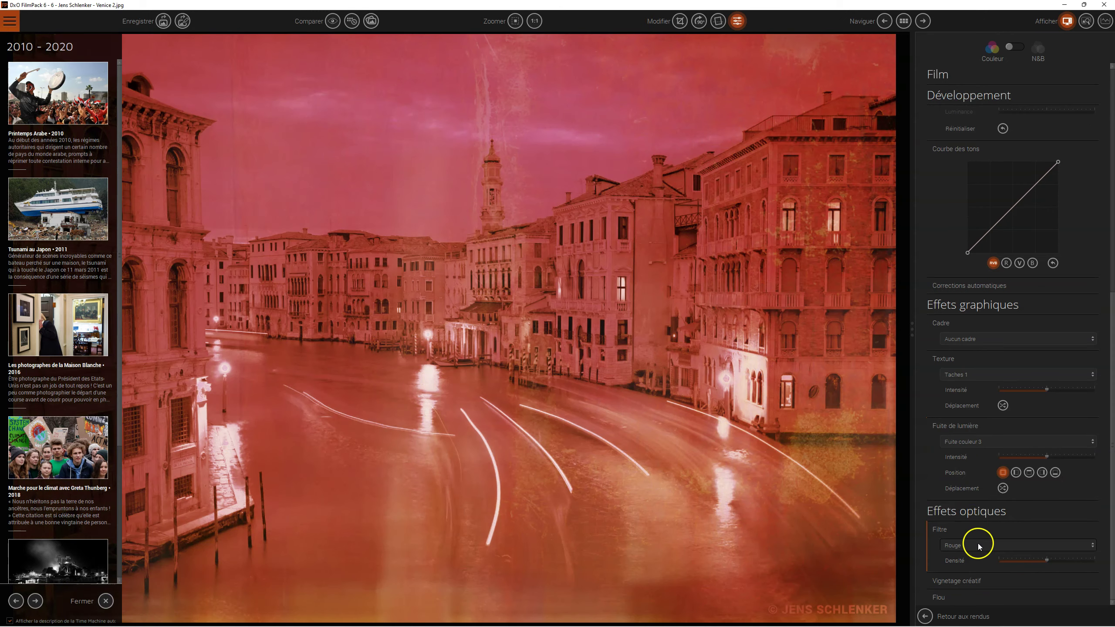
{"action": "left_click", "coordinate": [979, 546]}
{"action": "left_click", "coordinate": [1039, 562]}
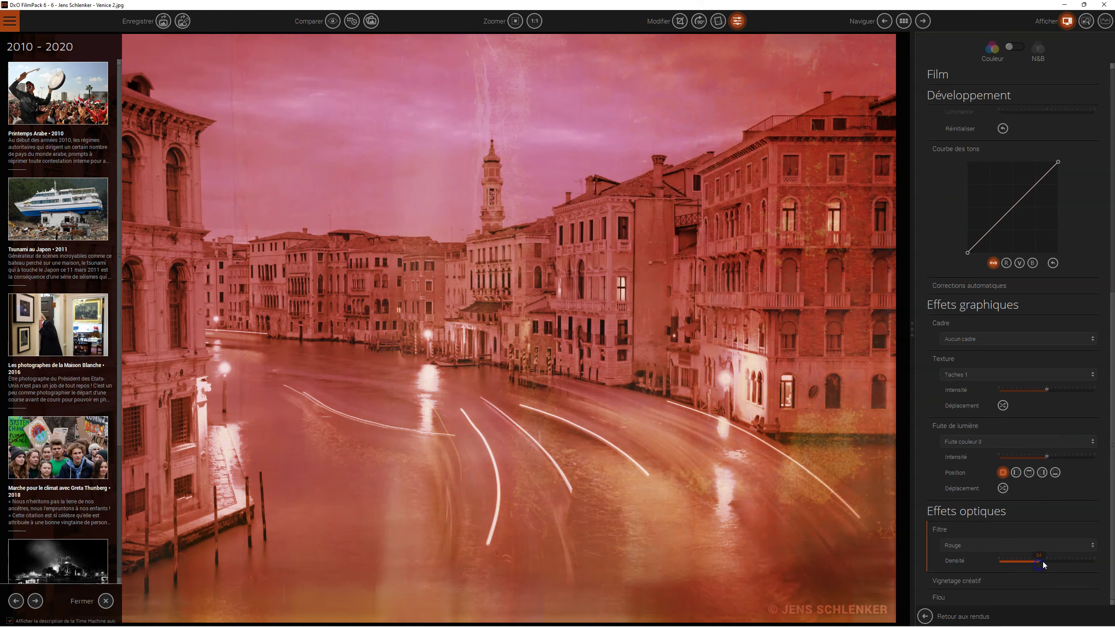
{"action": "left_click_drag", "start_coordinate": [1039, 563], "coordinate": [983, 563]}
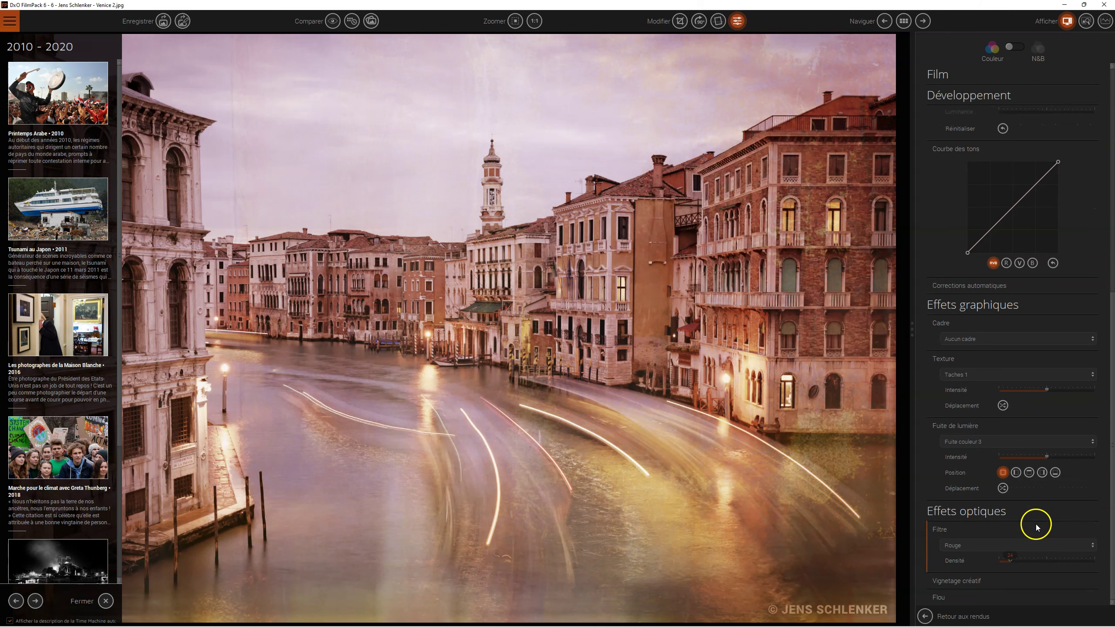
Apply a Soft Focus blur at intensity about 23 with reduced diffusion
{"action": "left_click", "coordinate": [944, 597]}
{"action": "mouse_move", "coordinate": [1000, 590]}
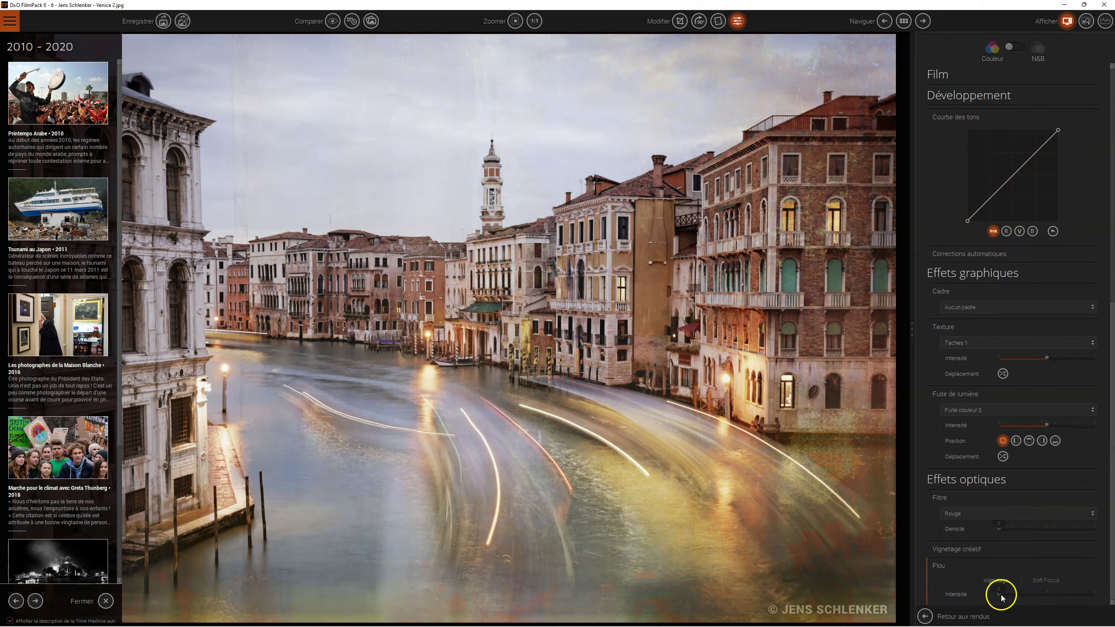
{"action": "scroll", "coordinate": [1000, 598], "scroll_direction": "down", "scroll_amount": 2}
{"action": "mouse_move", "coordinate": [1000, 518]}
{"action": "left_mouse_down"}
{"action": "mouse_move", "coordinate": [1049, 521]}
{"action": "mouse_move", "coordinate": [970, 519]}
{"action": "left_mouse_up"}
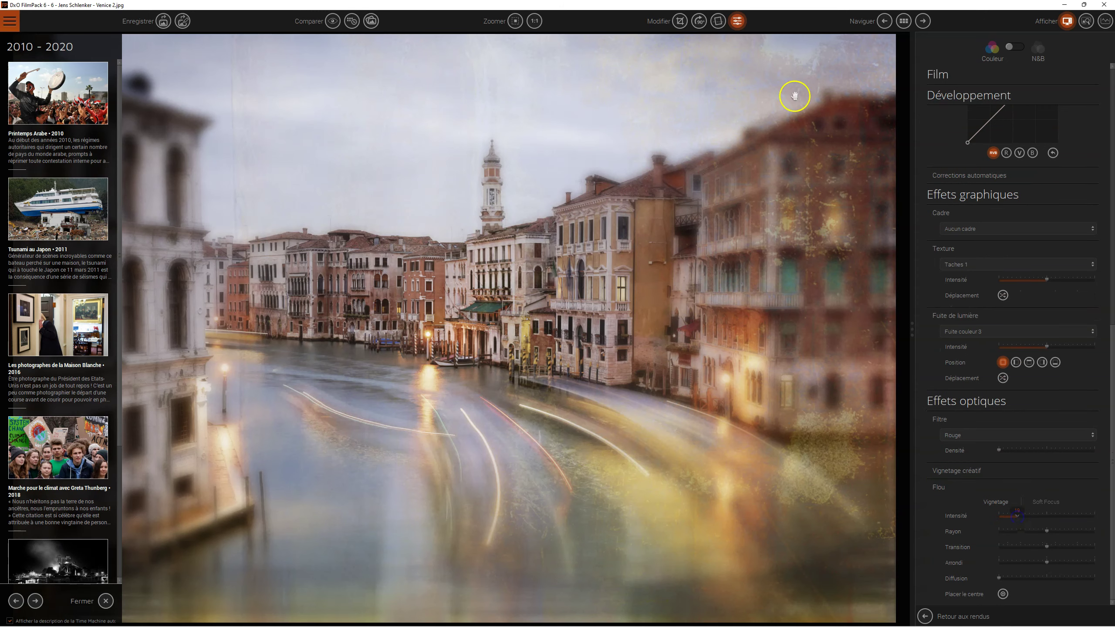
{"action": "left_click", "coordinate": [999, 515]}
{"action": "mouse_move", "coordinate": [1000, 596]}
{"action": "left_mouse_down"}
{"action": "mouse_move", "coordinate": [1058, 588]}
{"action": "mouse_move", "coordinate": [1031, 584]}
{"action": "left_mouse_up"}
{"action": "left_click", "coordinate": [1046, 594]}
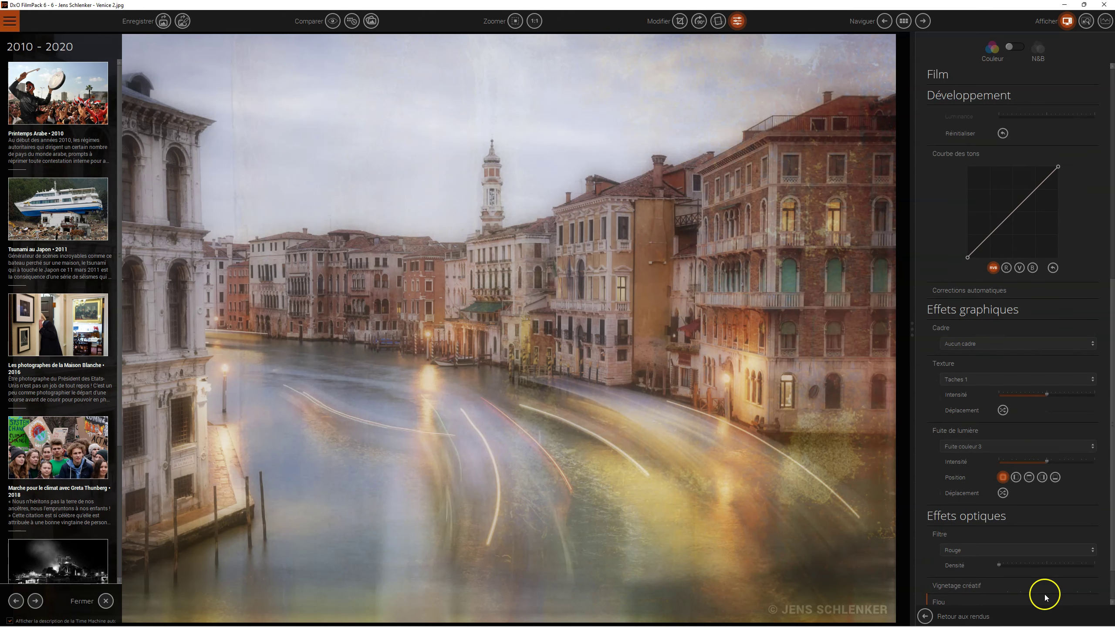
{"action": "left_click_drag", "start_coordinate": [1067, 596], "coordinate": [1031, 597]}
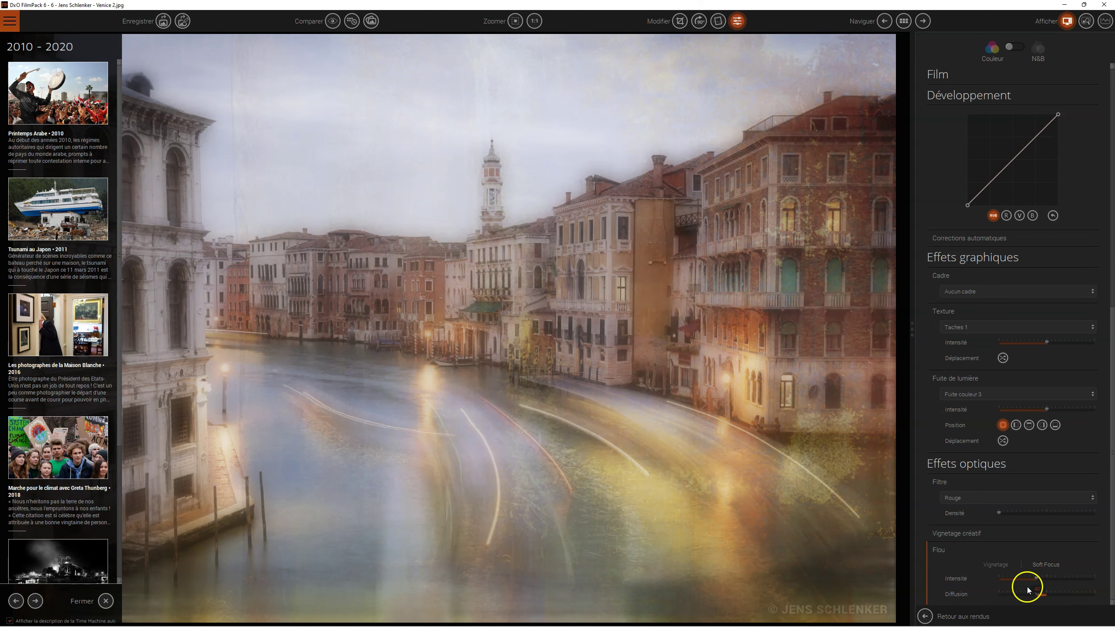
Switch the blur to Vignetage and set its roundness to 65
{"action": "left_click", "coordinate": [994, 567]}
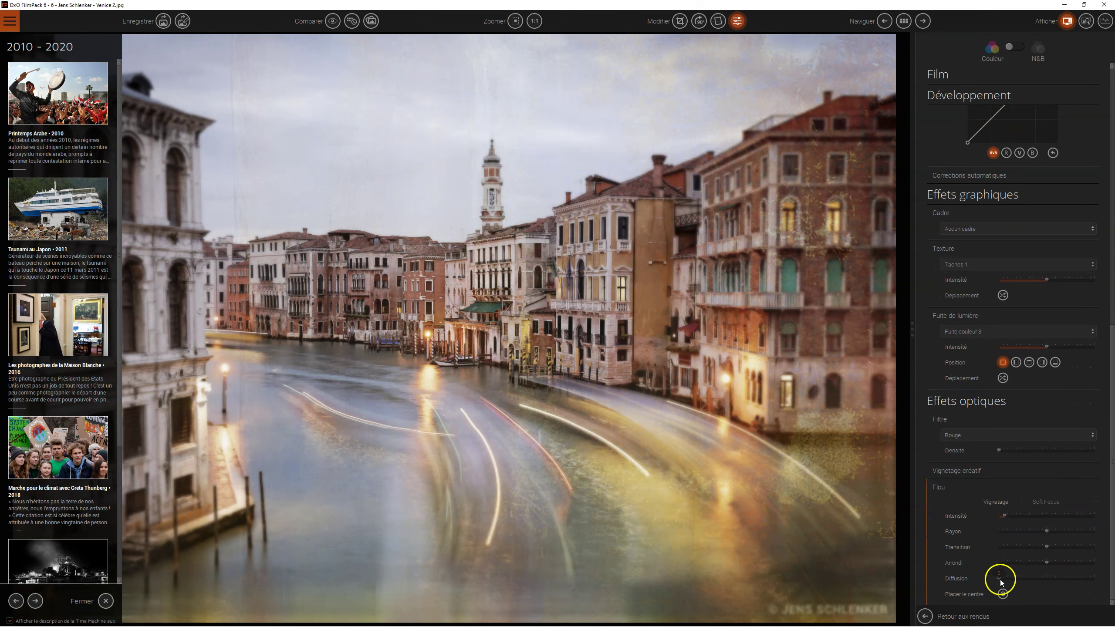
{"action": "left_click", "coordinate": [1049, 564]}
{"action": "left_click", "coordinate": [765, 481]}
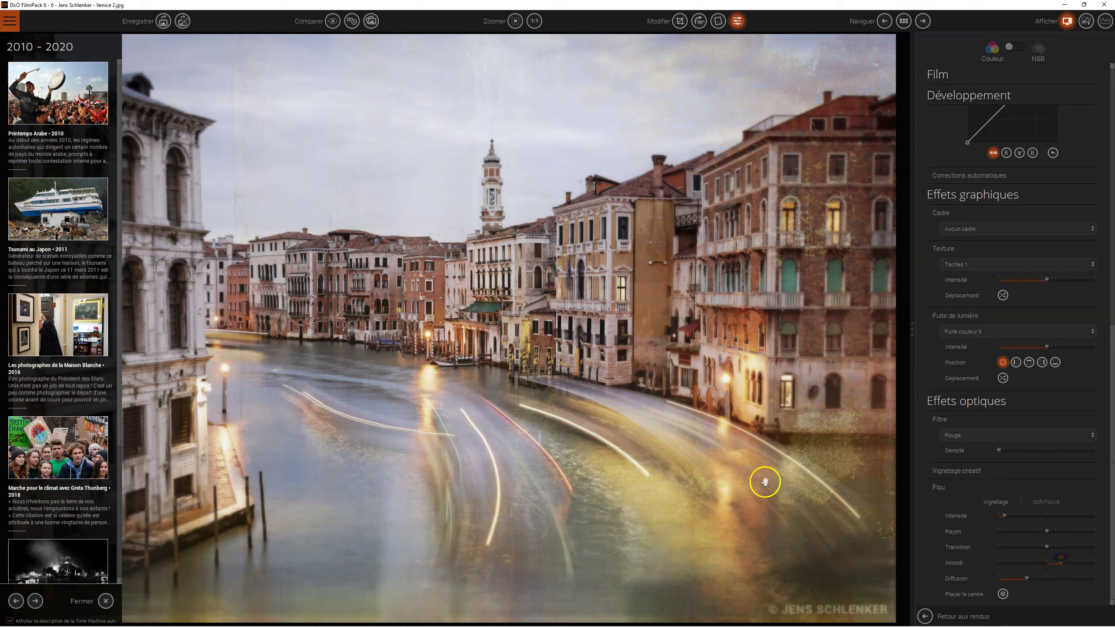